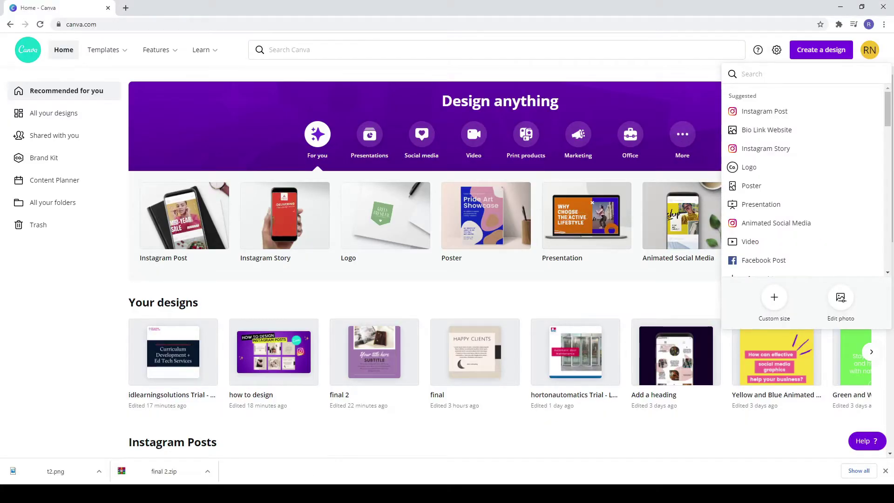
- Create a new custom-size design of 5000 x 1000 px
click(775, 302)
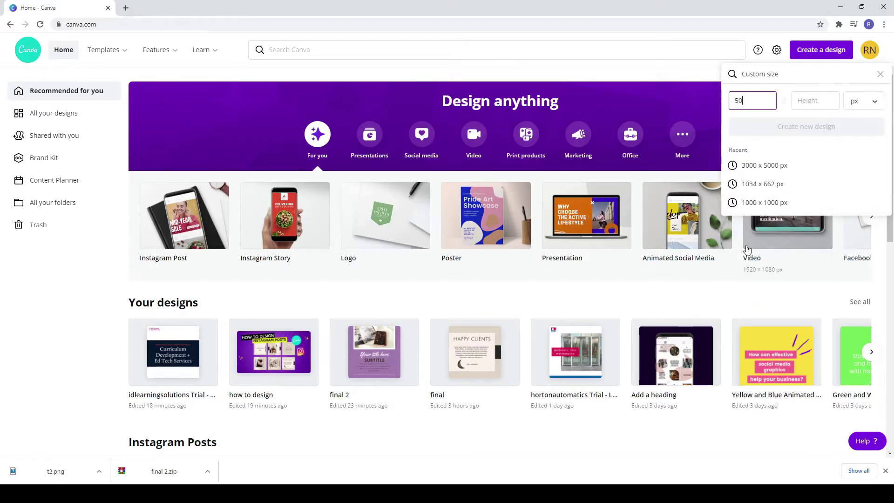
text(1000)
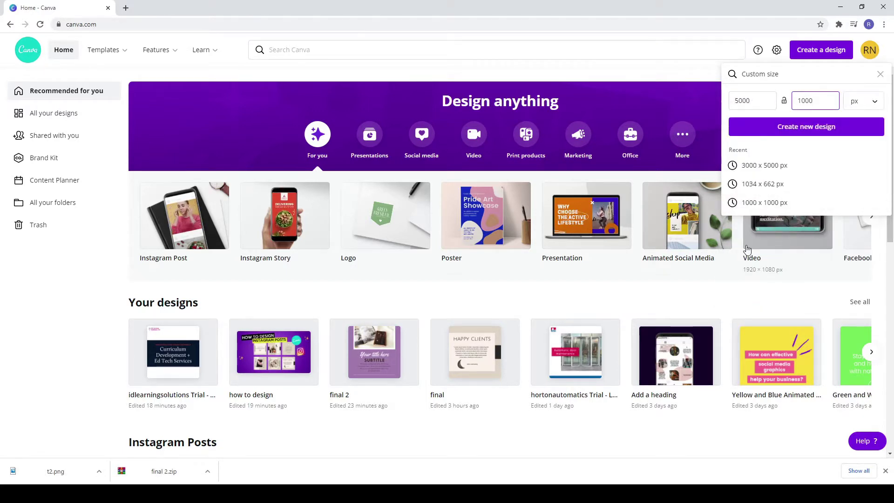
key(Return)
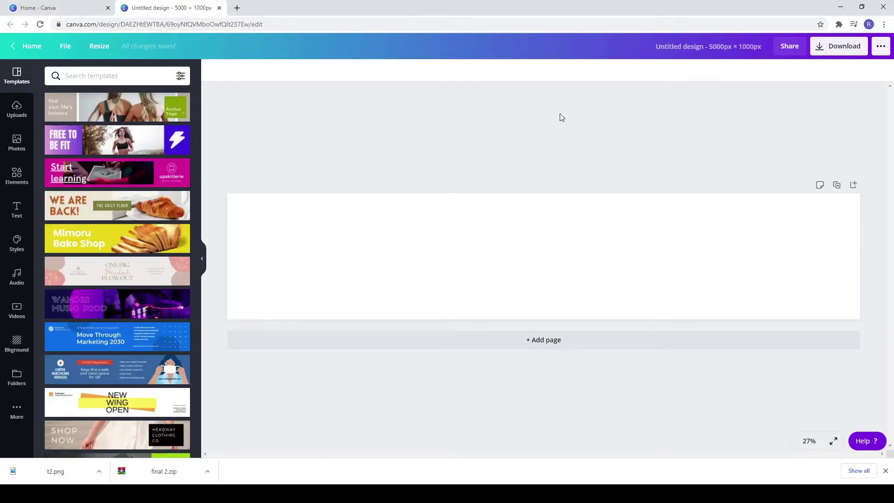
- Turn on the rulers and guides for the blank design
click(66, 55)
click(92, 139)
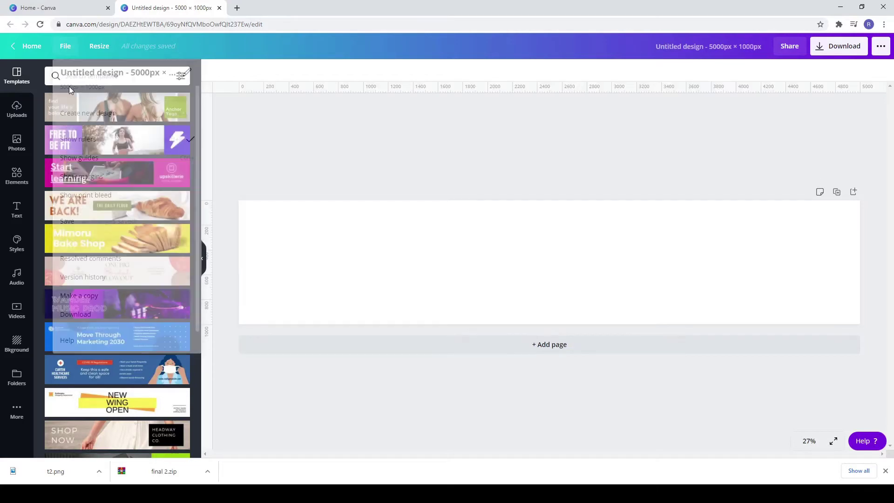
click(70, 51)
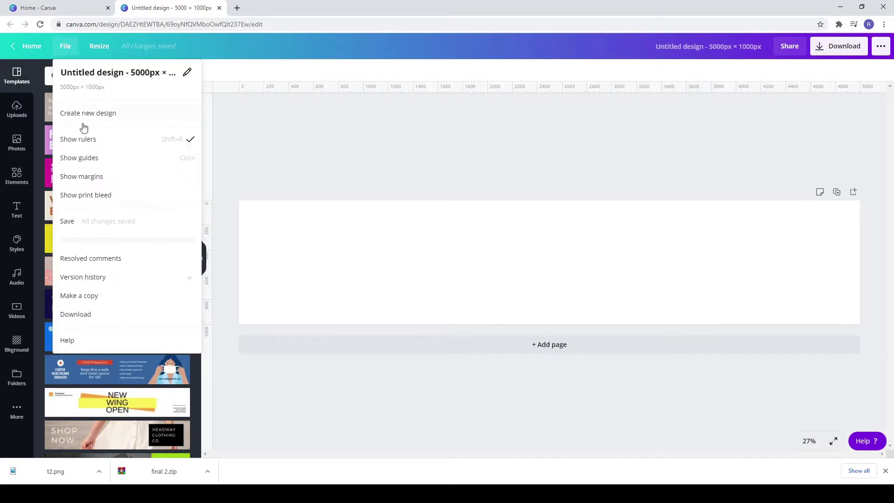
click(113, 158)
- Place vertical guides at about 1000, 2000, 3000 and 4000 px to split the page into five equal sections
drag(241, 132, 363, 133)
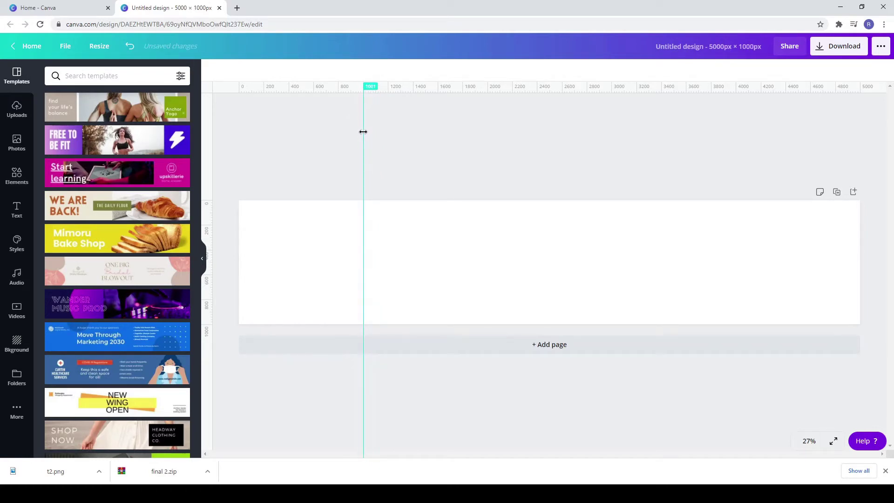
drag(212, 143, 486, 135)
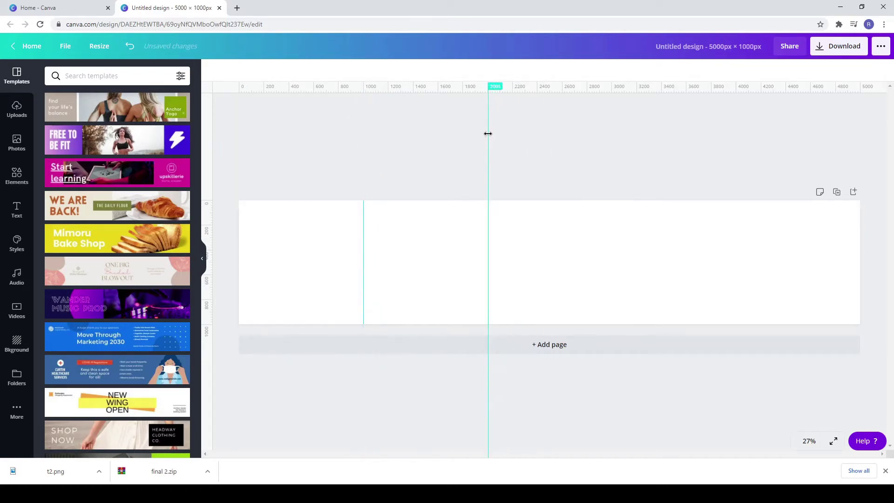
drag(601, 140, 611, 145)
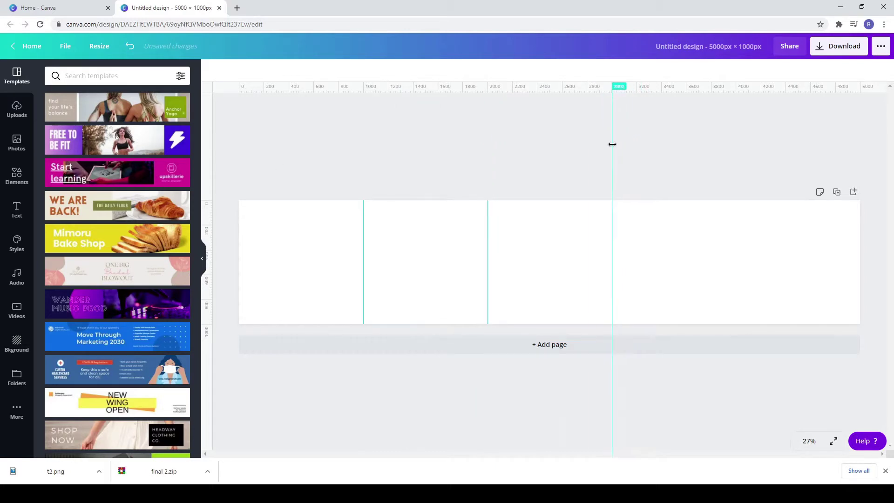
drag(728, 177, 735, 182)
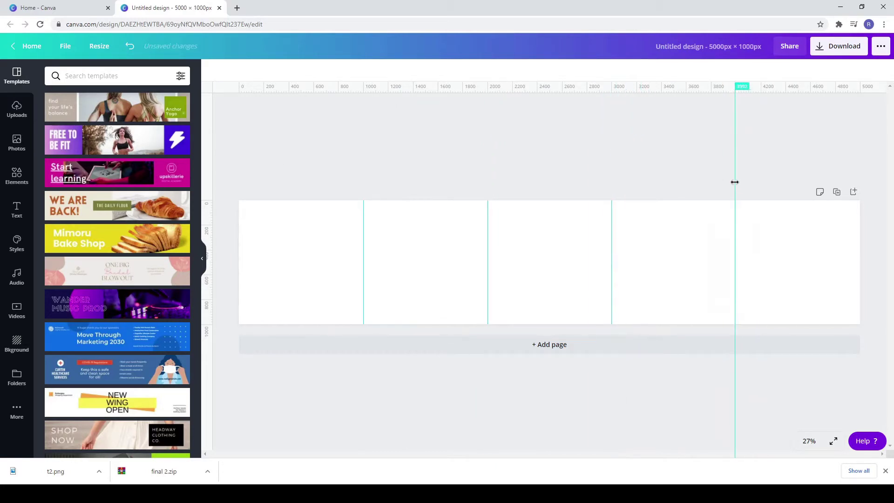
- Search the photos for "pattern" and place the white marble photo against the page's left edge, full height and about 1700 px wide
click(17, 344)
click(17, 142)
click(75, 75)
text(pattern)
key(Return)
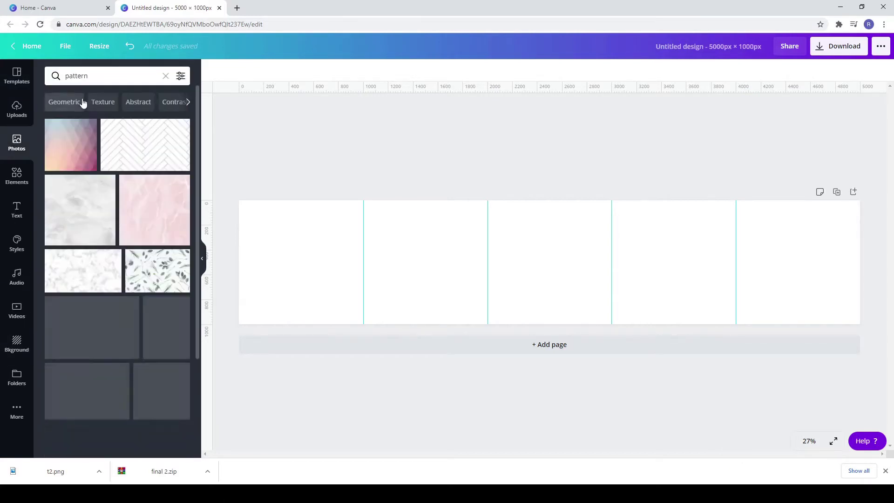
scroll(163, 357, down, 6)
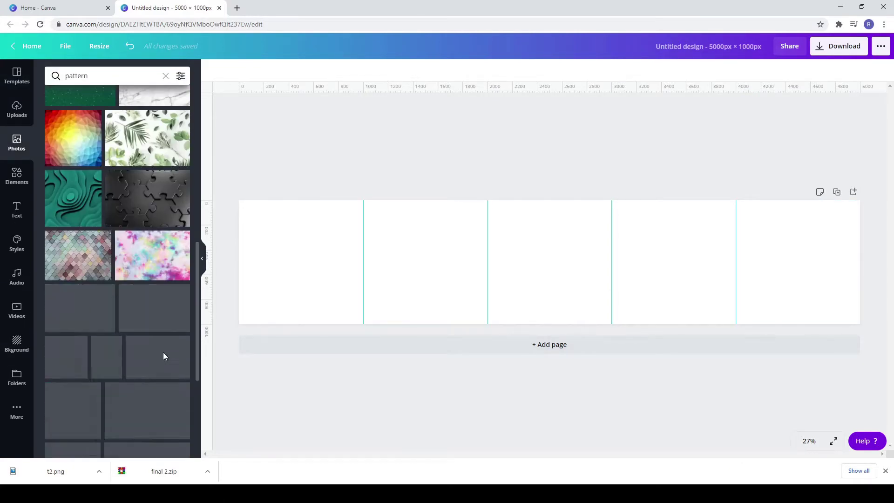
scroll(163, 352, down, 12)
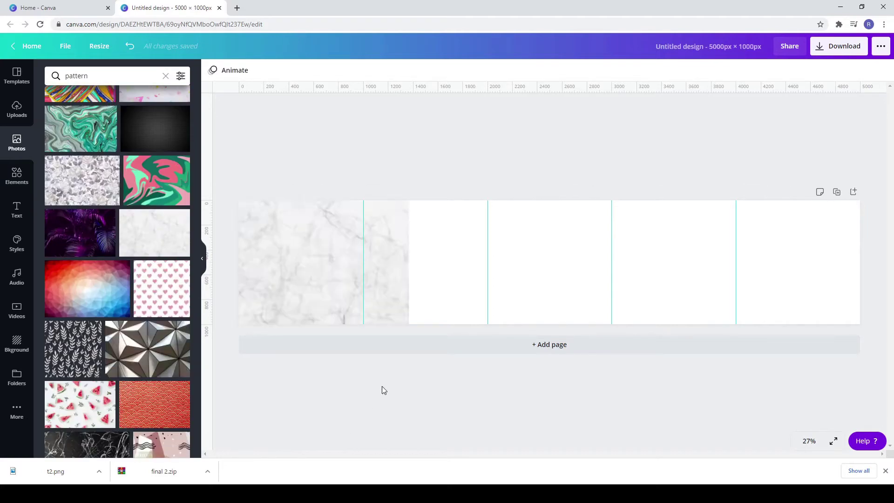
drag(408, 275, 454, 275)
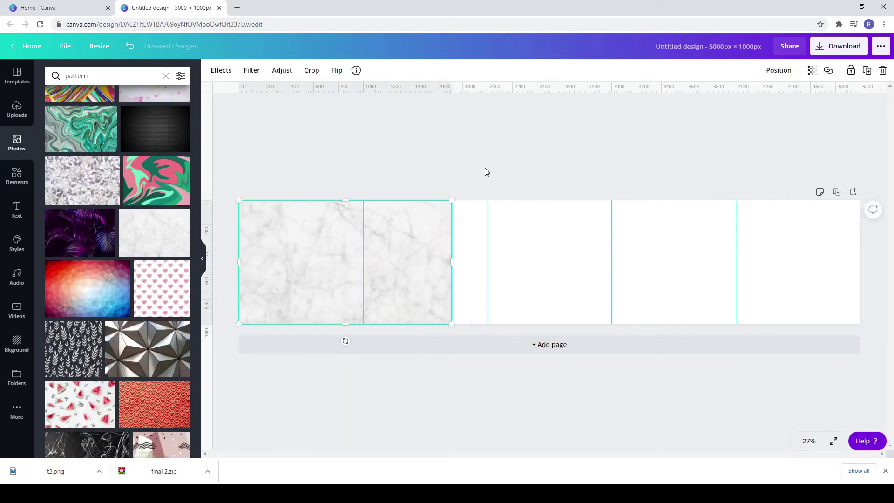
- Add a circular frame about 1000 px in diameter, spanning roughly 2200 to 3200 px across the page
click(17, 178)
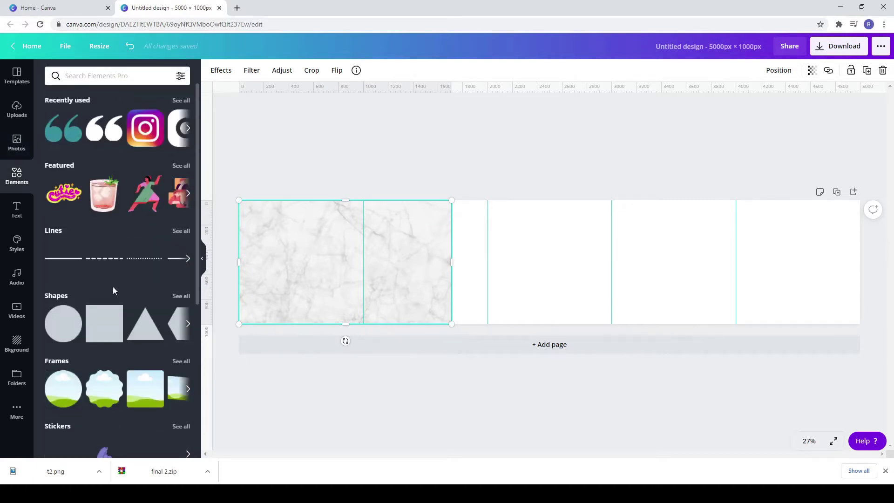
click(63, 389)
drag(584, 296, 672, 379)
drag(615, 273, 633, 245)
drag(690, 357, 669, 312)
drag(596, 270, 563, 266)
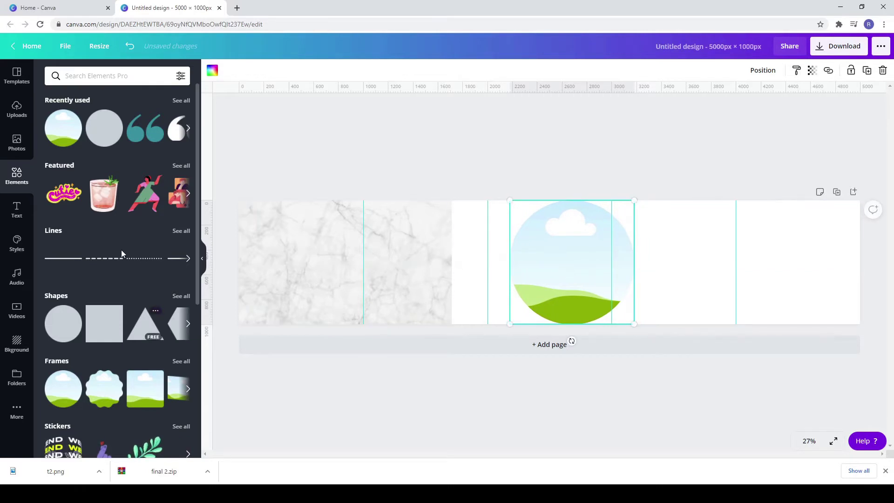
- Fill the circular frame with the white marble photo and shrink it to about 900 px, centred vertically on the page
click(16, 156)
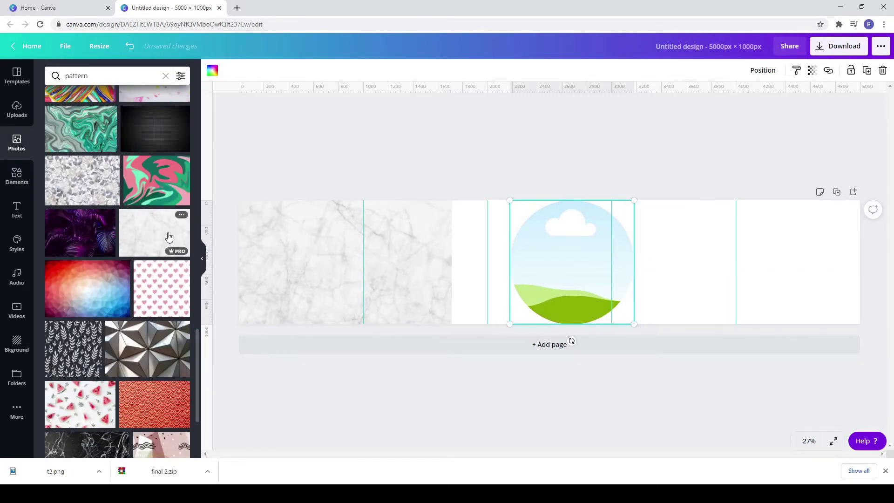
drag(169, 237, 587, 282)
click(535, 159)
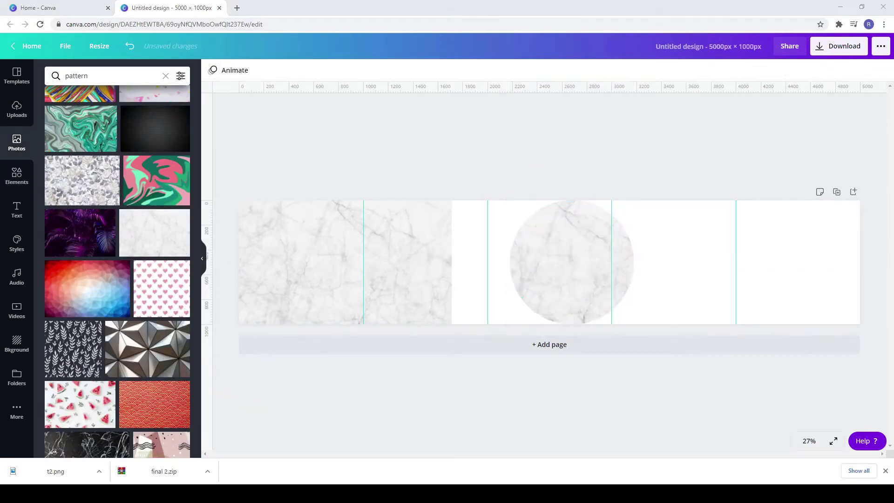
click(590, 281)
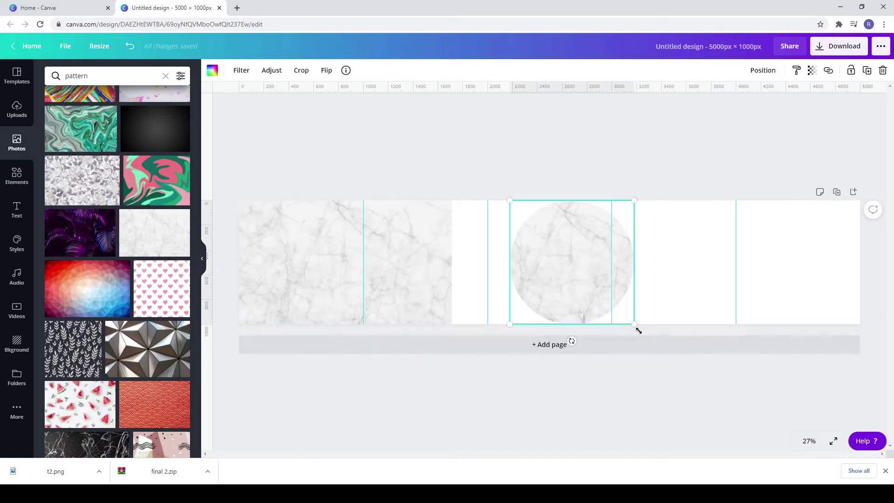
drag(631, 316, 625, 313)
drag(586, 279, 593, 283)
- Duplicate the rectangular marble photo and place the copy over the page's right end, starting at about 4500 px
click(373, 269)
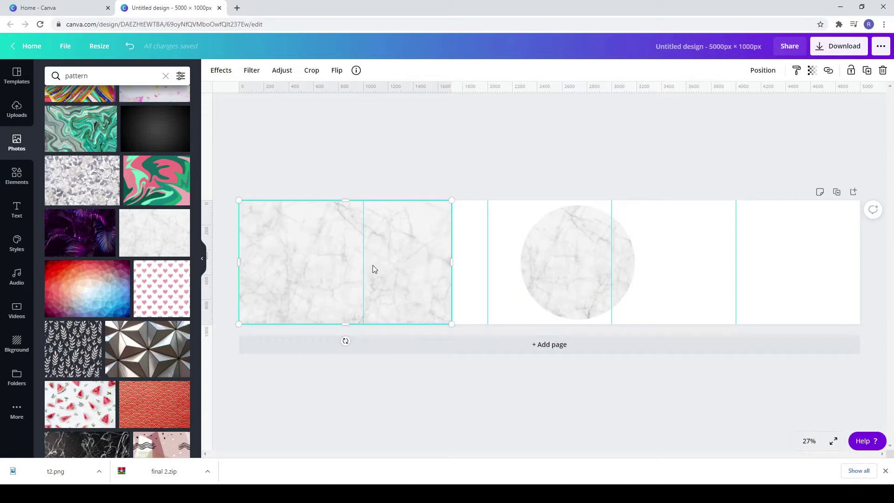
right_click(407, 258)
click(437, 276)
click(643, 268)
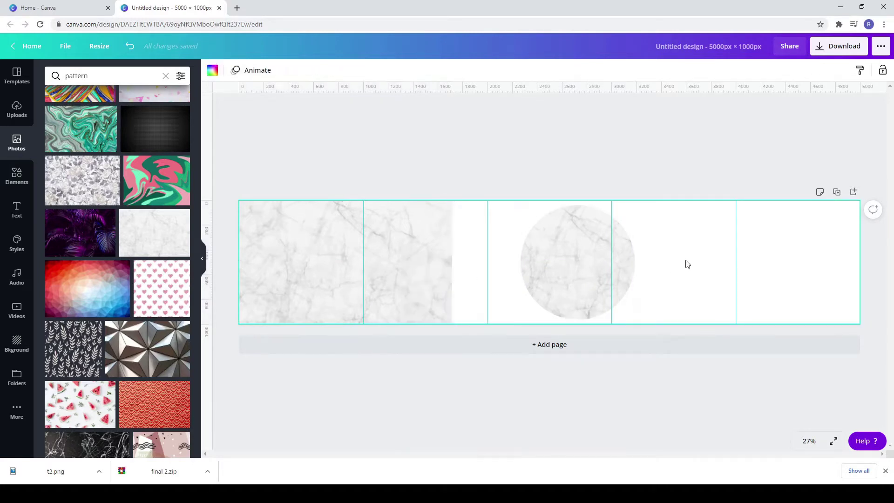
key(ctrl+v)
drag(372, 280, 850, 265)
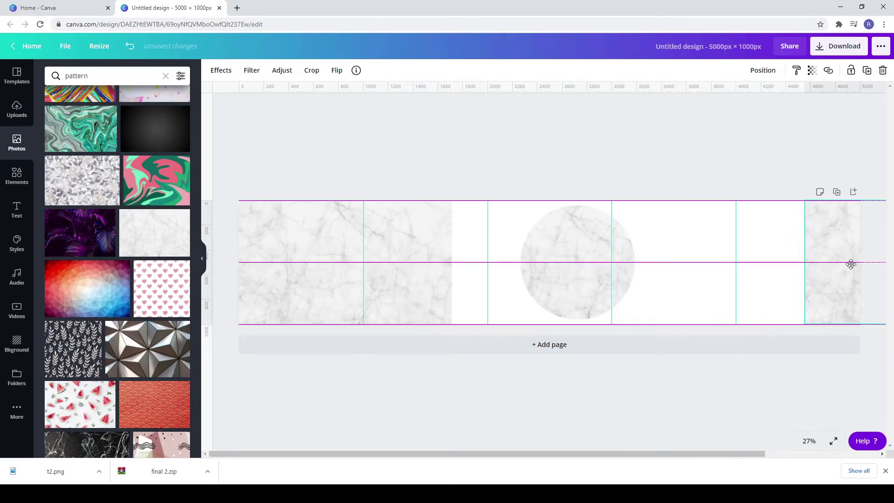
drag(844, 266, 842, 266)
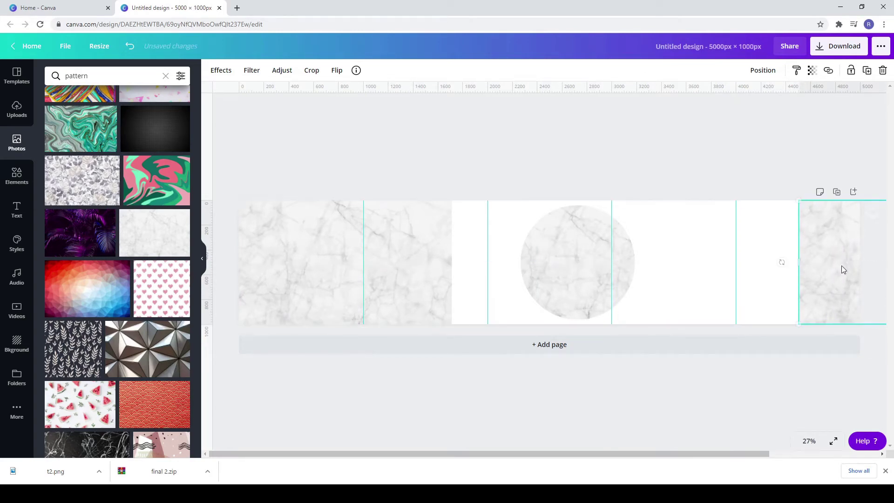
click(716, 174)
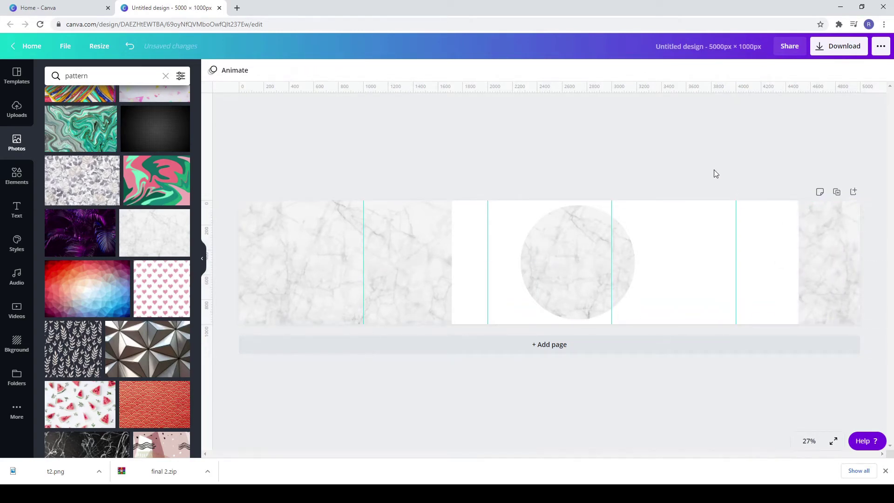
- Add a square frame about 800 px wide over the marble in the first section
click(572, 274)
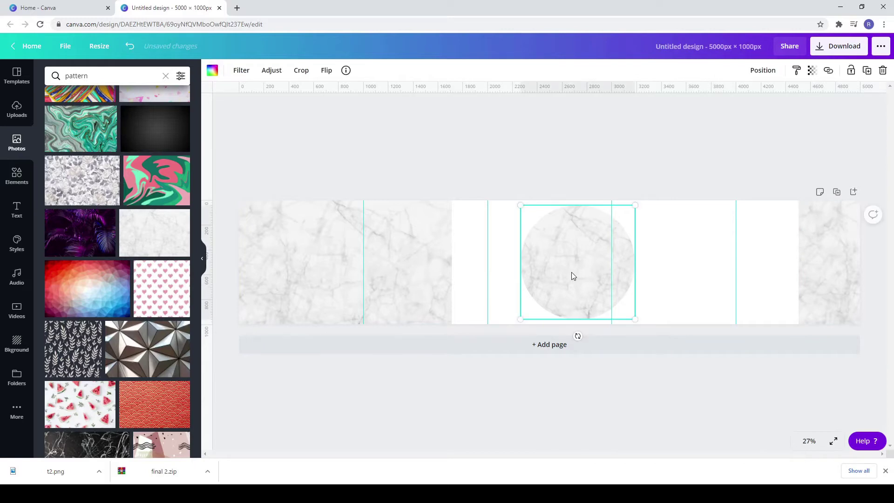
click(7, 172)
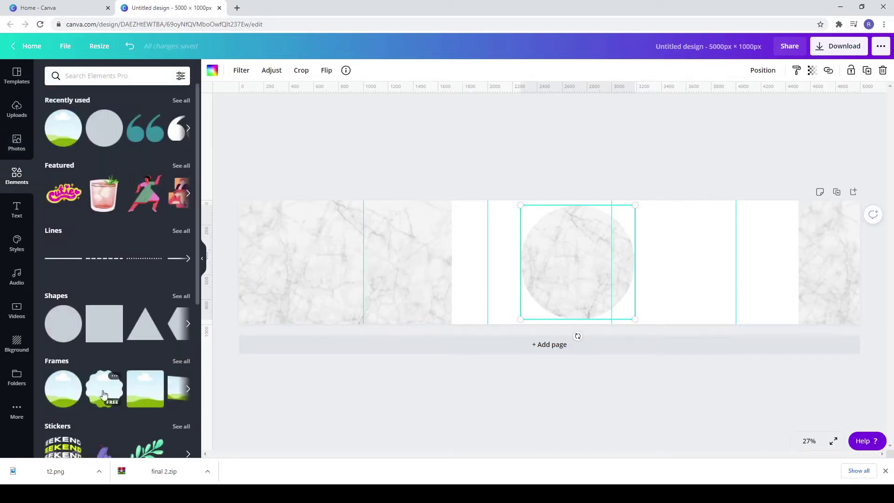
click(181, 361)
scroll(133, 406, down, 5)
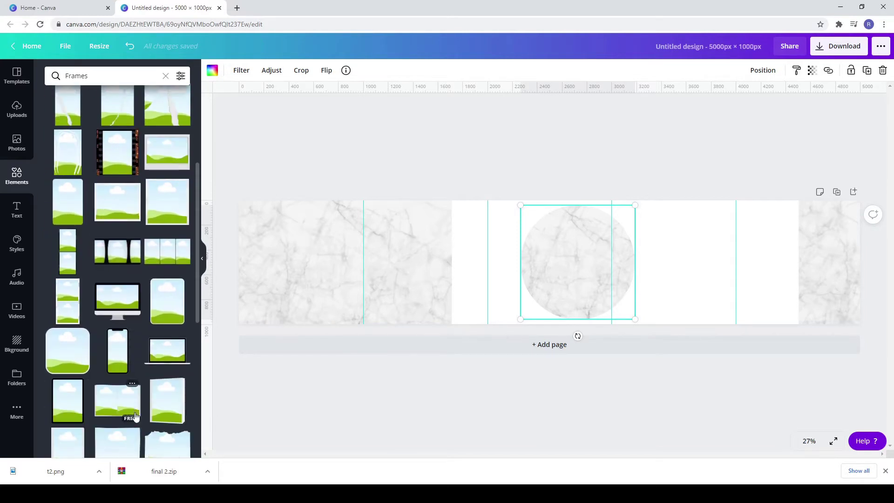
scroll(135, 416, down, 6)
drag(117, 320, 283, 255)
drag(333, 295, 312, 279)
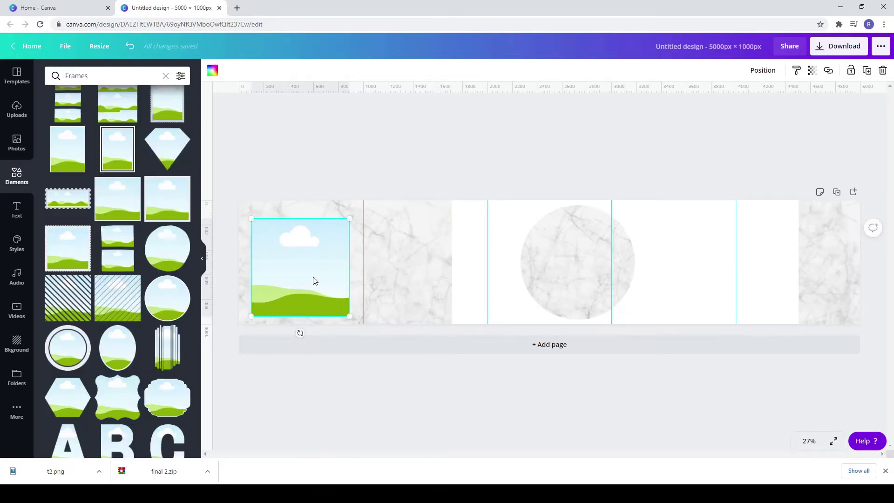
- Duplicate the square frame as a small one about 350 px wide beside the marble circle, and nudge the first marble photo about 60 px left
right_click(312, 277)
click(340, 289)
click(416, 272)
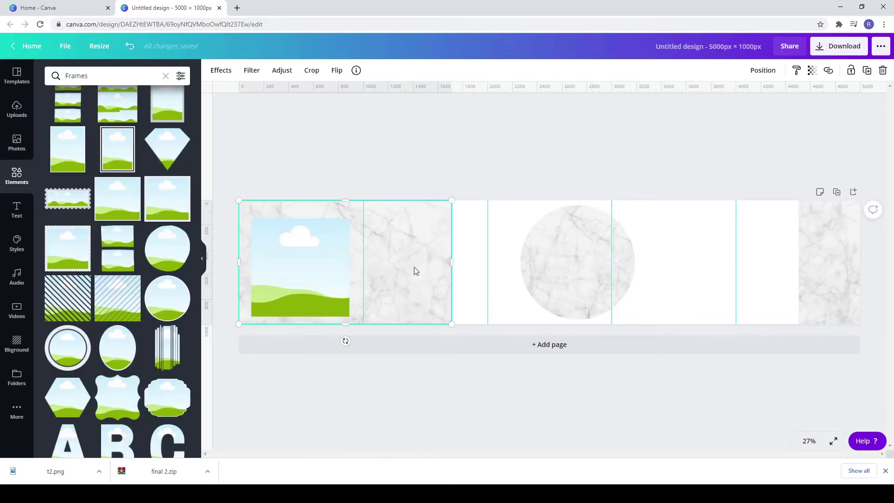
key(ctrl+v)
drag(321, 279, 496, 275)
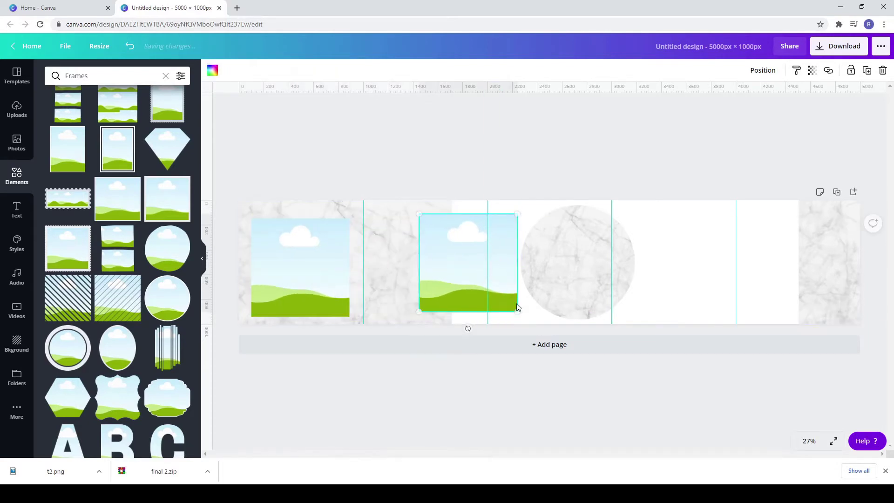
drag(517, 315, 486, 277)
drag(457, 250, 482, 279)
drag(510, 307, 476, 297)
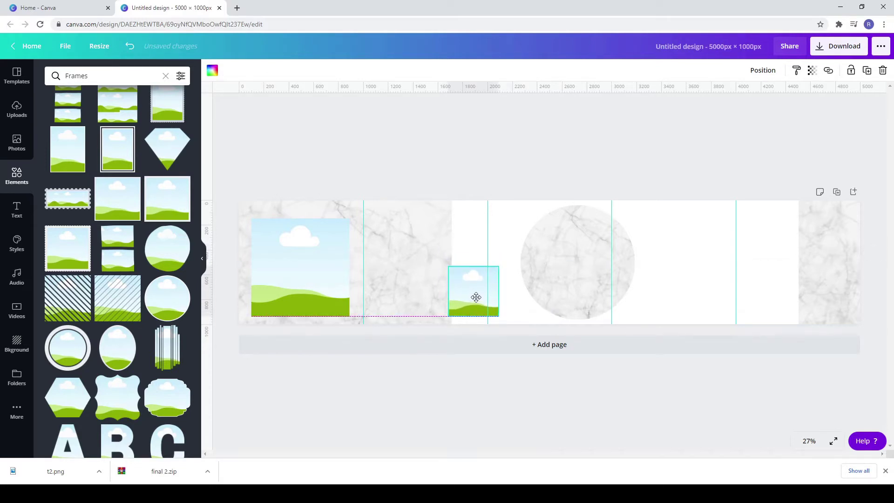
drag(499, 317, 493, 309)
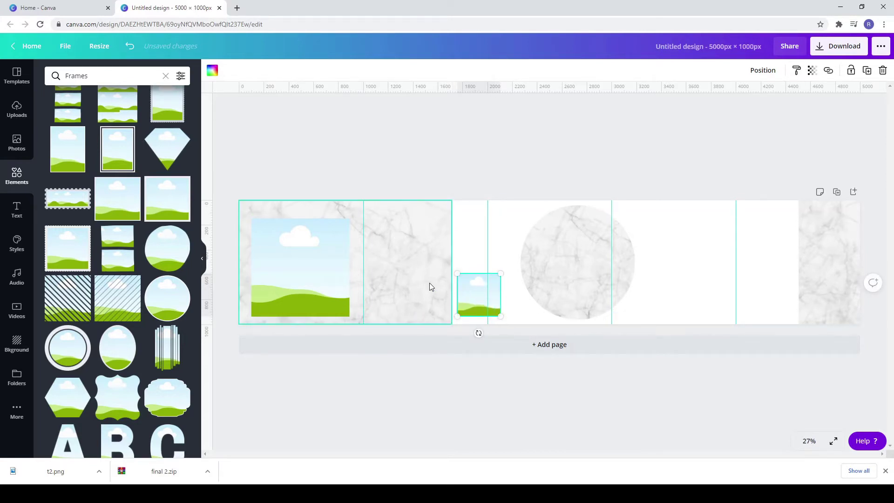
drag(429, 283, 421, 282)
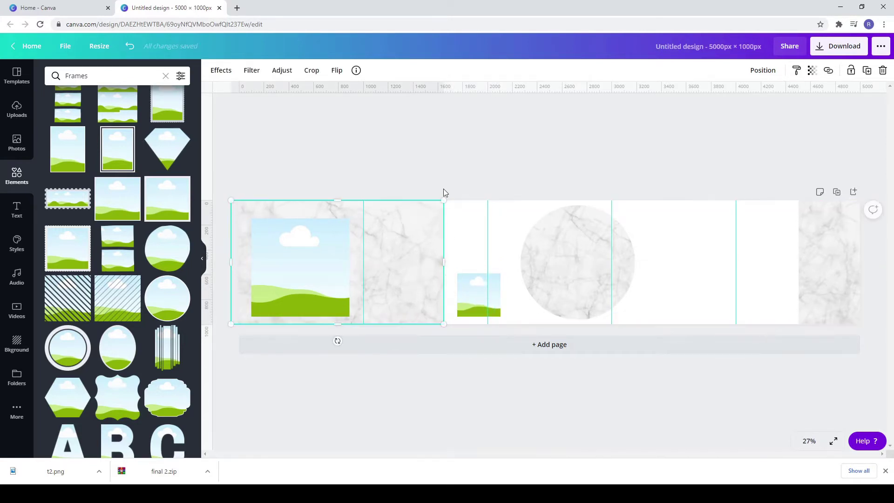
- Duplicate the small square frame and align the copy directly above the original, level with the top of the large frame
right_click(492, 286)
click(518, 296)
key(ctrl+v)
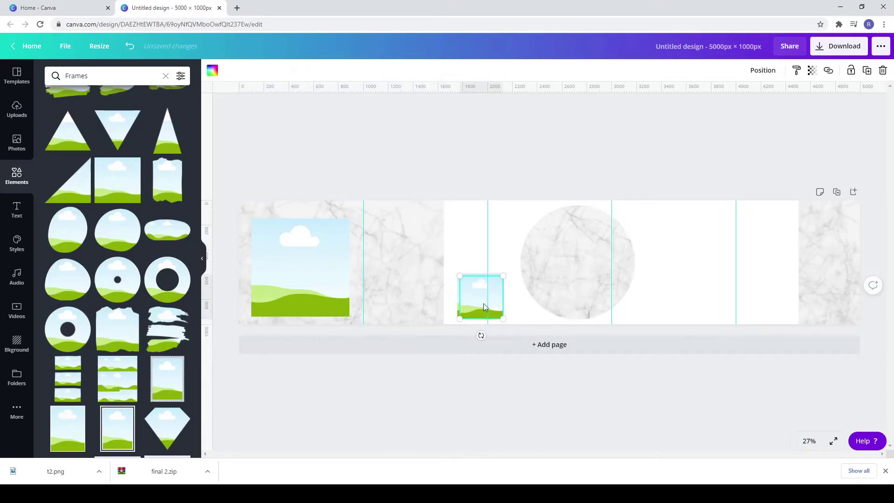
drag(483, 304, 506, 268)
drag(495, 250, 469, 247)
click(472, 303)
click(460, 261)
click(512, 311)
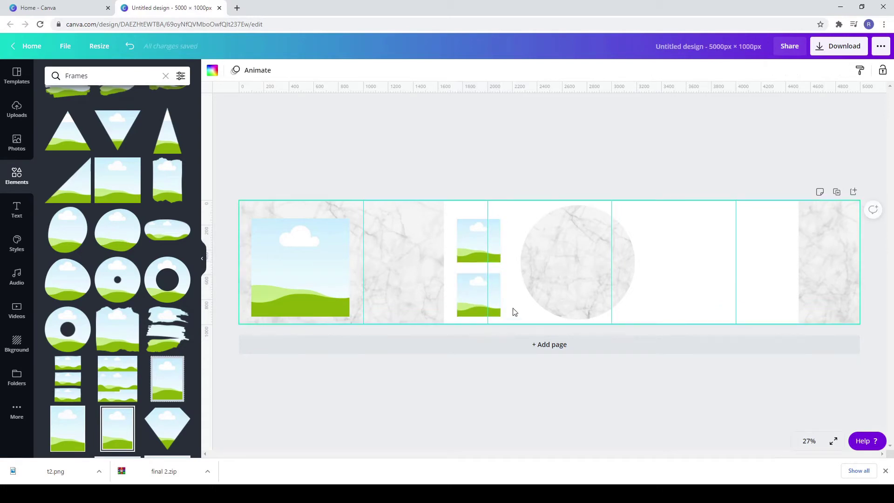
- Move the large square frame across the first section divider, starting at about 380 px, and keep it about 790 px wide
click(326, 267)
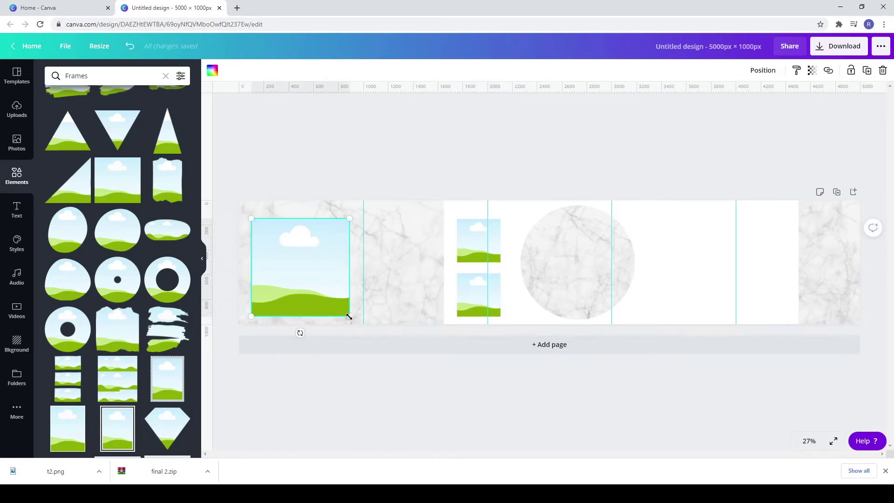
drag(347, 316, 345, 312)
drag(331, 281, 371, 285)
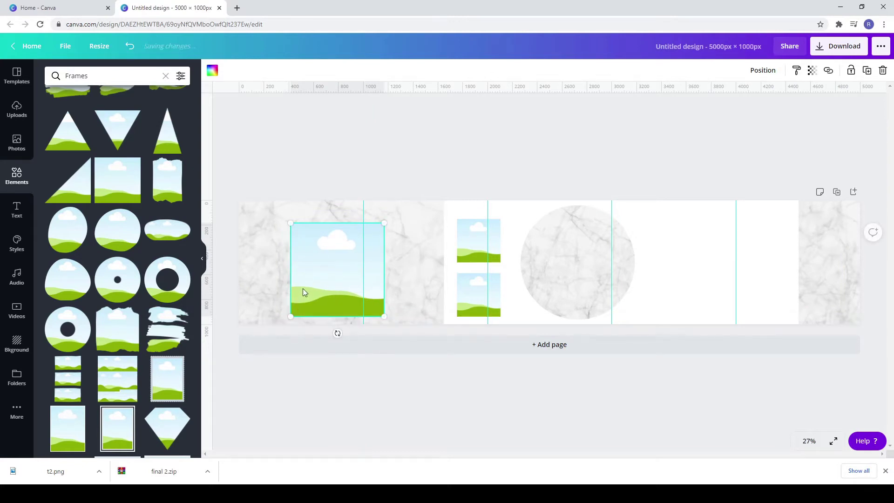
drag(303, 289, 300, 284)
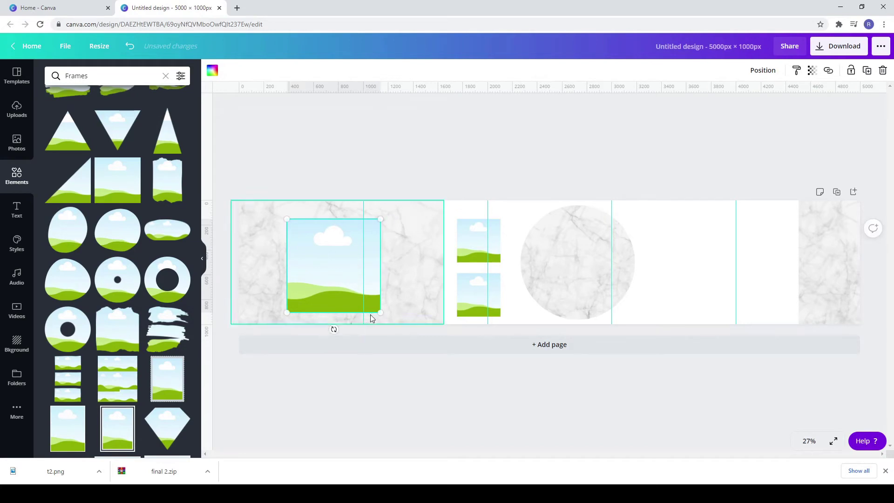
drag(380, 312, 380, 316)
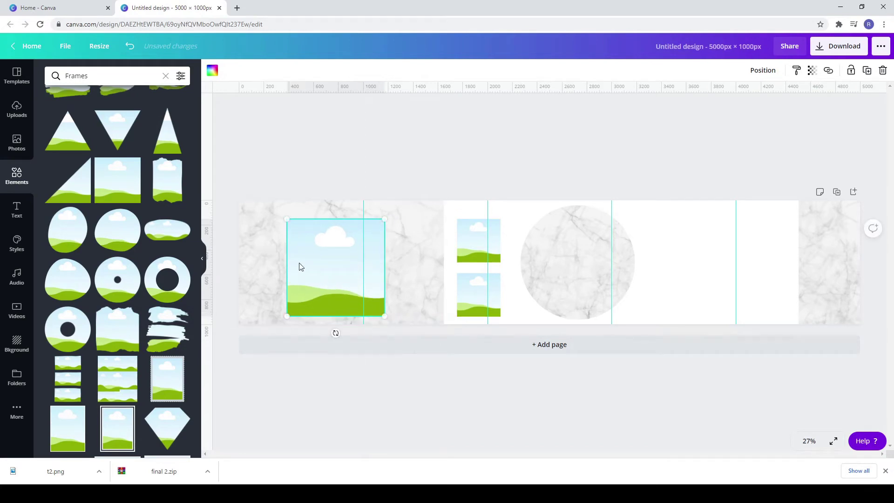
click(301, 168)
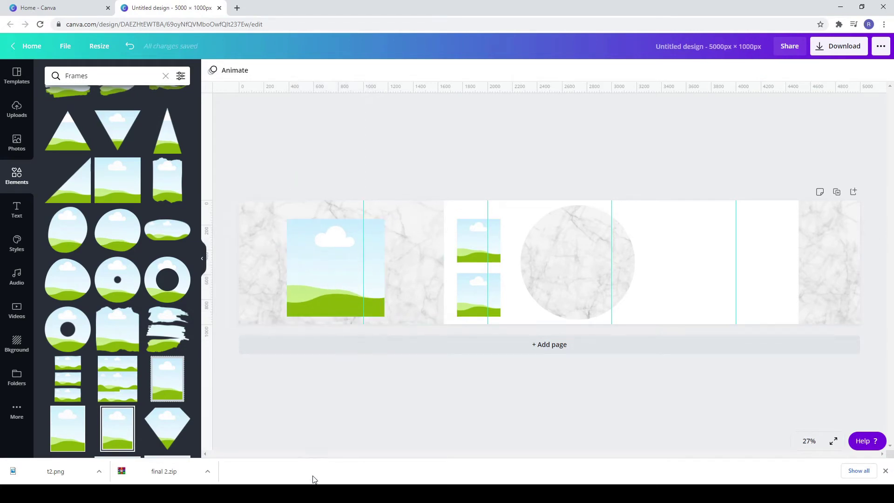
- Add a circle frame about 350 px wide overlapping the upper right edge of the marble circle
click(68, 140)
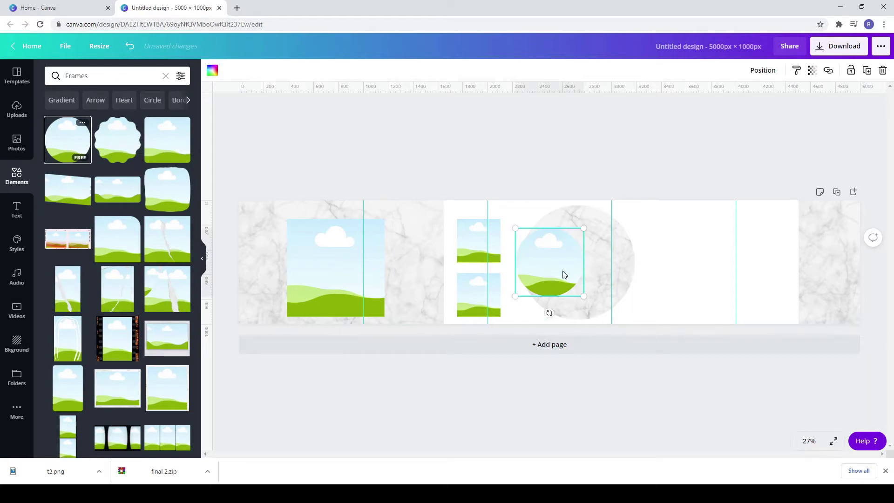
drag(564, 275, 633, 239)
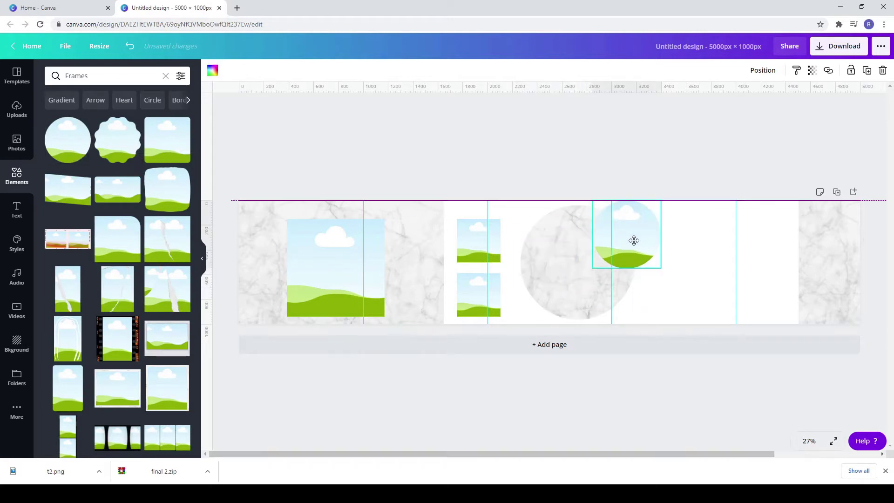
drag(660, 270, 636, 228)
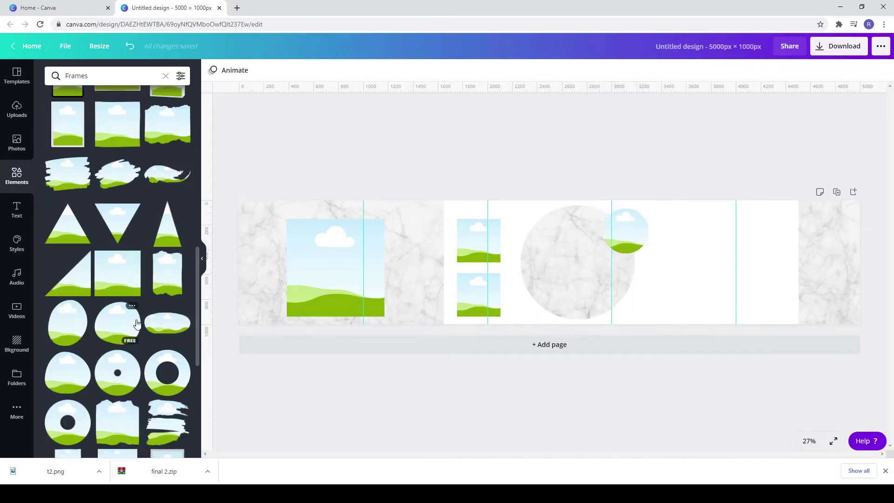
- Add a plain portrait frame about 600 x 800 px across the last section divider
scroll(134, 325, down, 5)
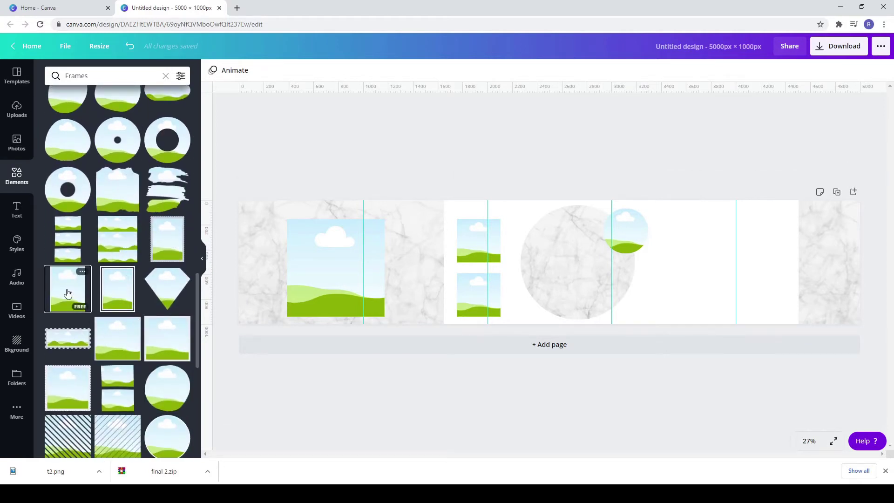
drag(68, 292, 718, 240)
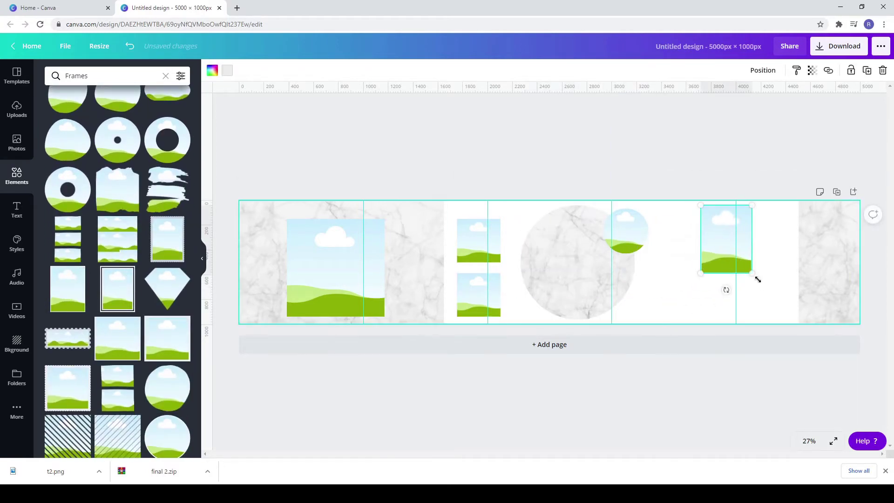
drag(758, 279, 759, 316)
drag(764, 259, 756, 260)
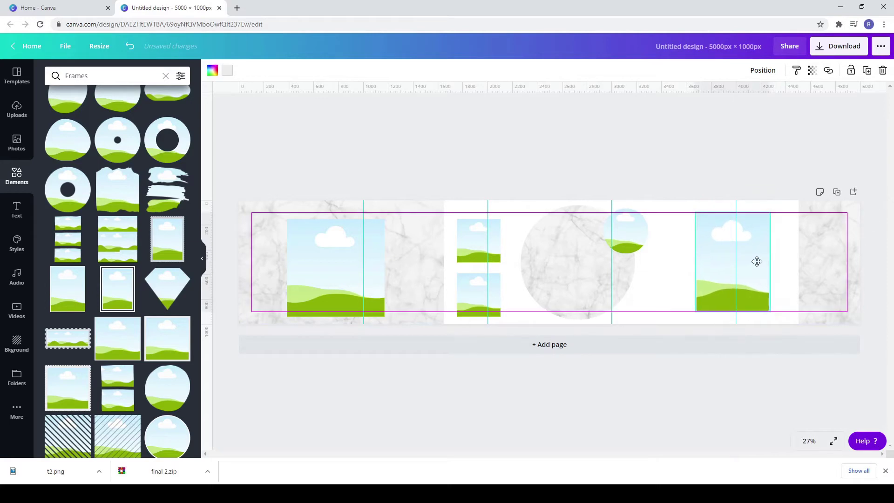
drag(770, 309, 768, 317)
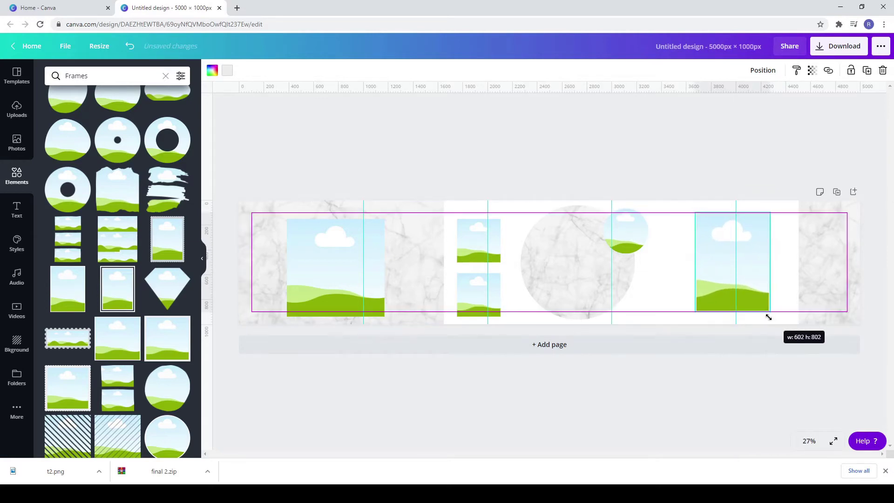
- Centre the portrait frame on the last section divider and shift the page-end marble photo to start at about 4590 px
click(696, 148)
drag(711, 297, 767, 287)
drag(826, 280, 835, 280)
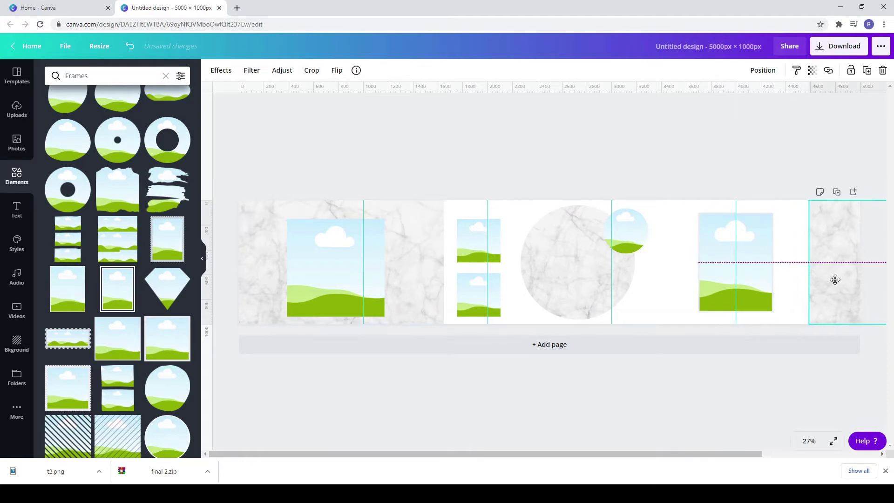
- Search the elements for "brush" and add a rough, wide brush stroke to the page
click(166, 75)
key(Return)
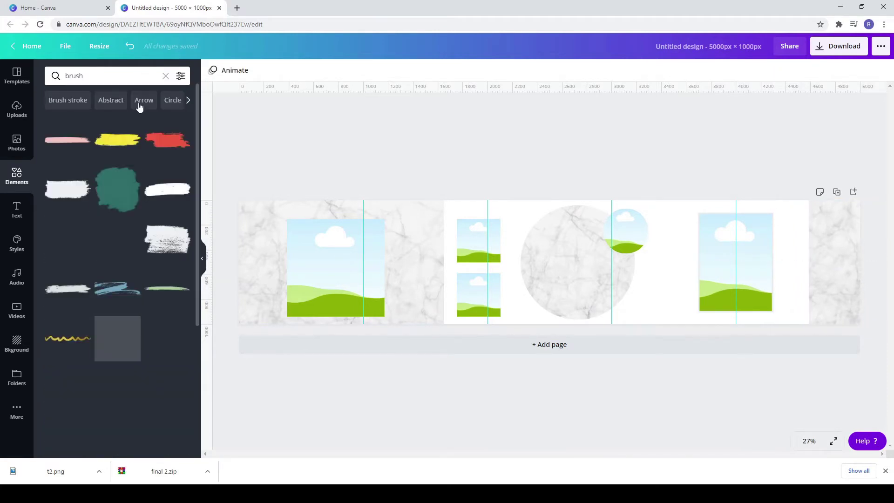
scroll(140, 187, down, 3)
click(117, 293)
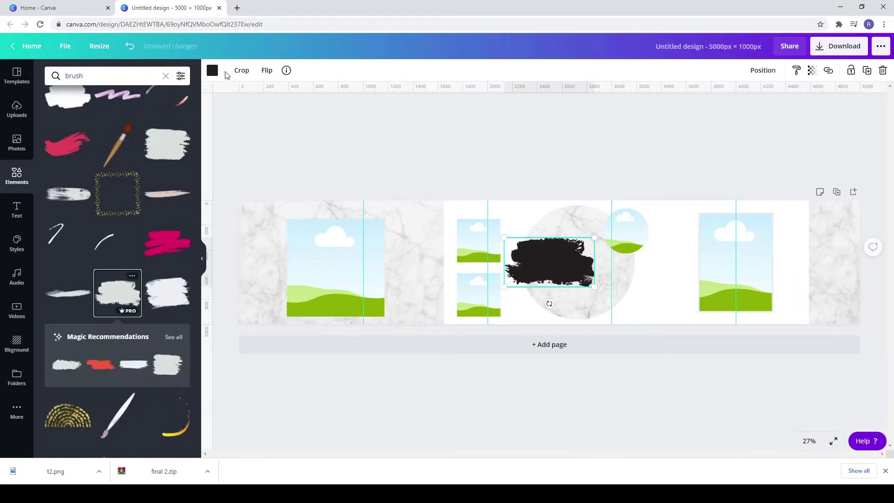
- Recolour the brush stroke white, place it over the large square frame's upper left corner, and tilt it slightly counterclockwise
click(212, 70)
click(105, 163)
mouse_move(549, 256)
mouse_down()
mouse_move(283, 227)
mouse_move(305, 226)
mouse_move(302, 233)
mouse_up()
click(330, 168)
drag(290, 274, 291, 275)
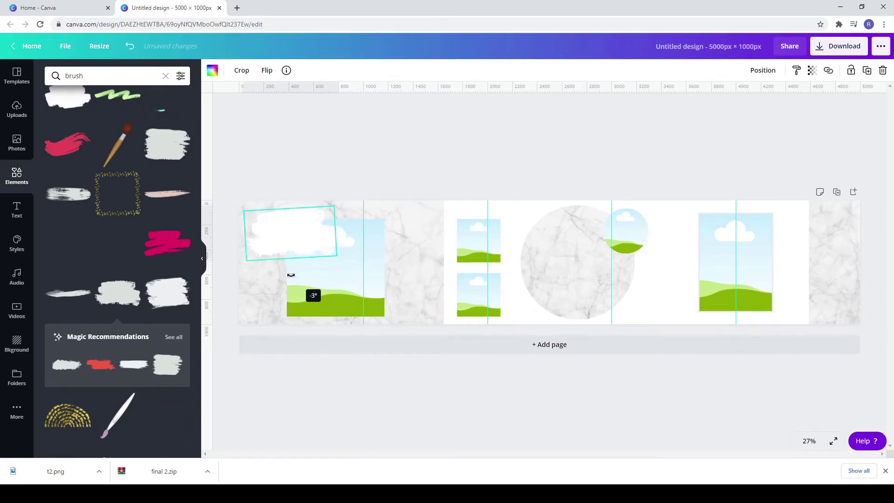
click(325, 148)
- Add a heading text to the page and set its font to Advetime
click(16, 210)
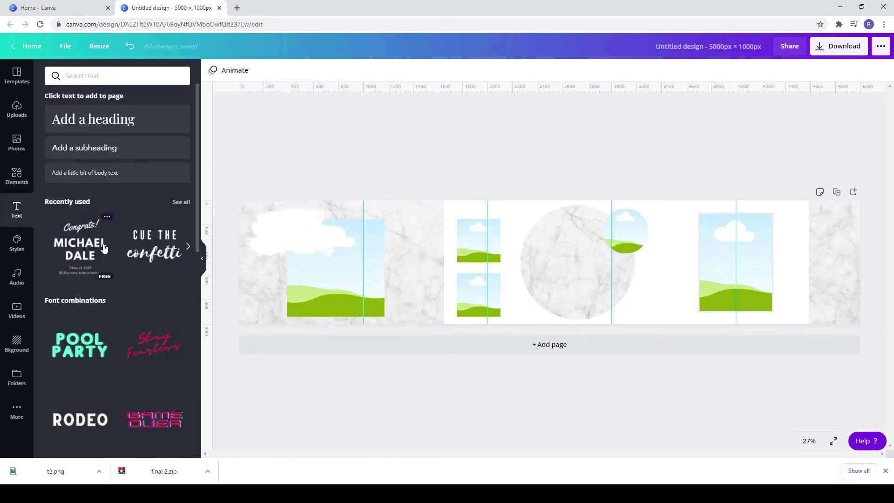
scroll(109, 267, down, 4)
scroll(93, 122, up, 4)
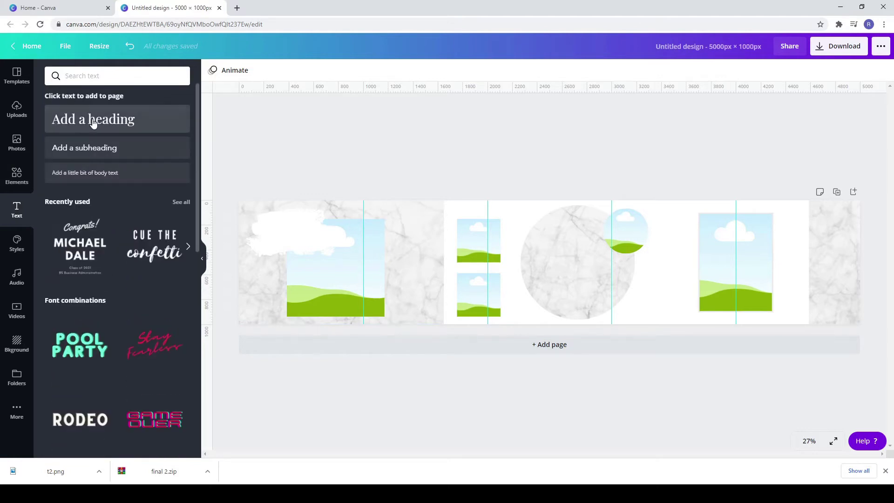
click(93, 122)
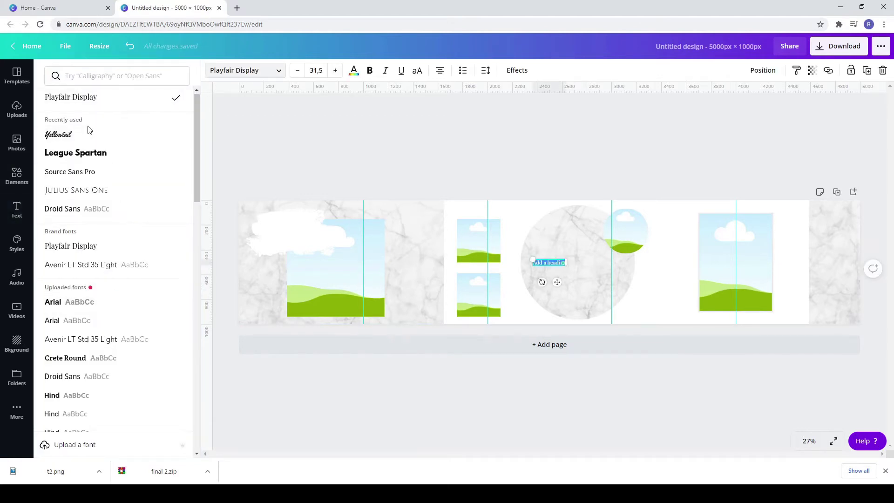
scroll(106, 325, down, 10)
click(70, 256)
click(553, 266)
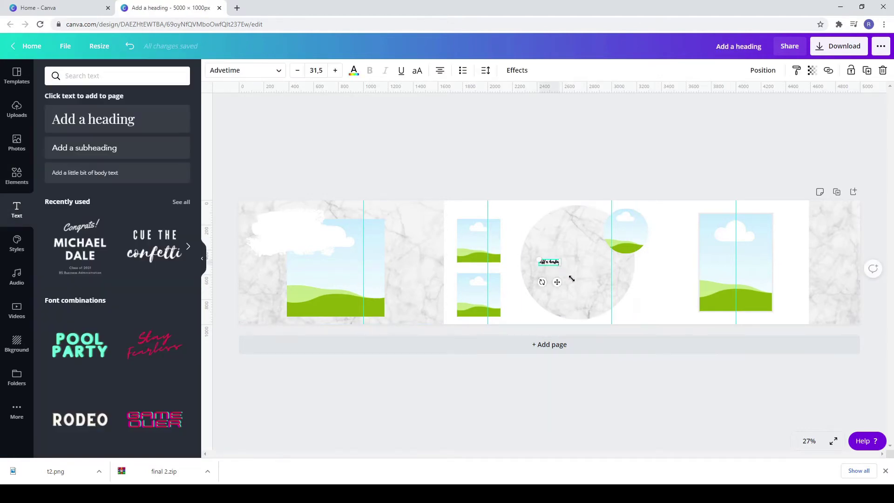
- Enlarge the heading to about size 118 on the white brush stroke and colour it medium grey
drag(572, 278, 610, 313)
drag(587, 276, 309, 241)
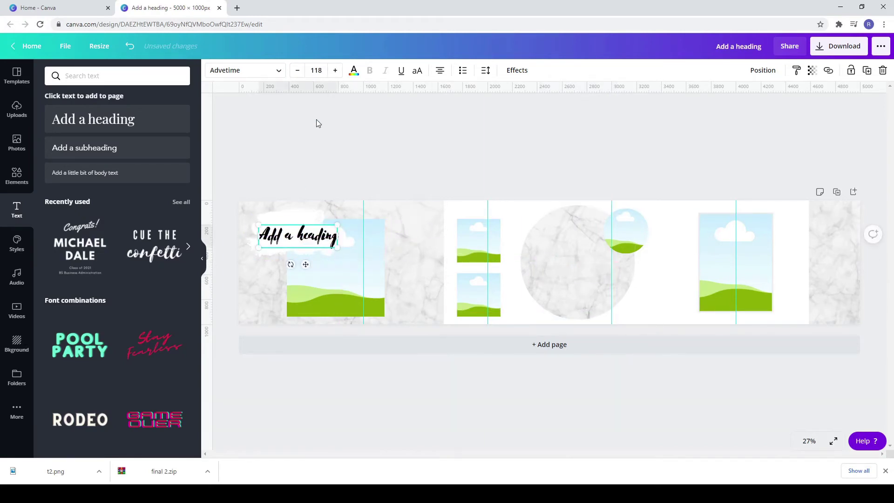
click(354, 71)
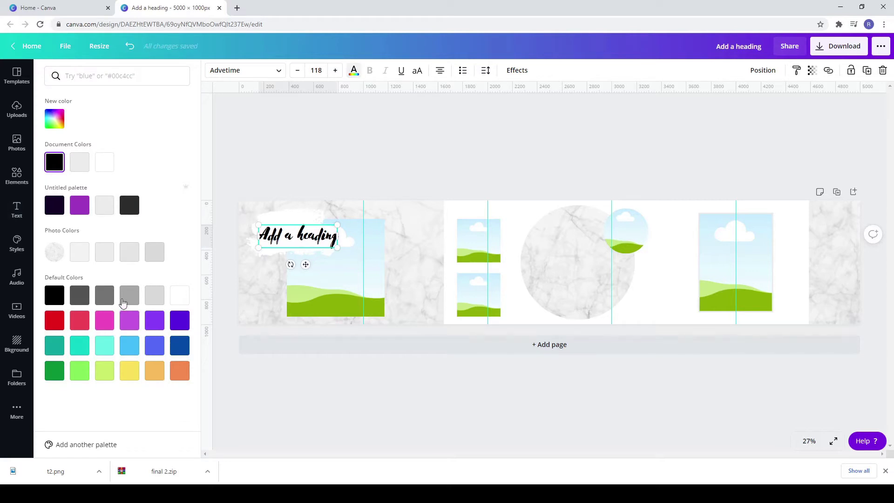
click(103, 300)
click(273, 158)
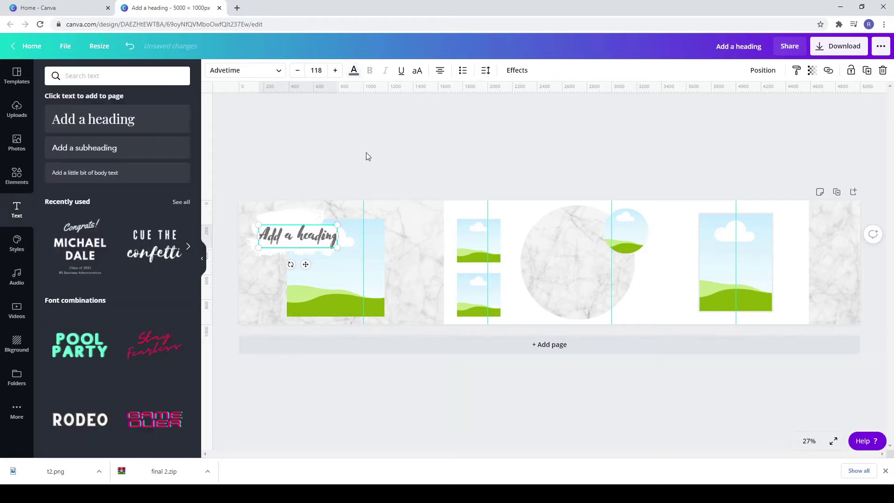
- Add a subheading reading "swipe left" at size 75 and colour it the same grey as the heading
click(84, 148)
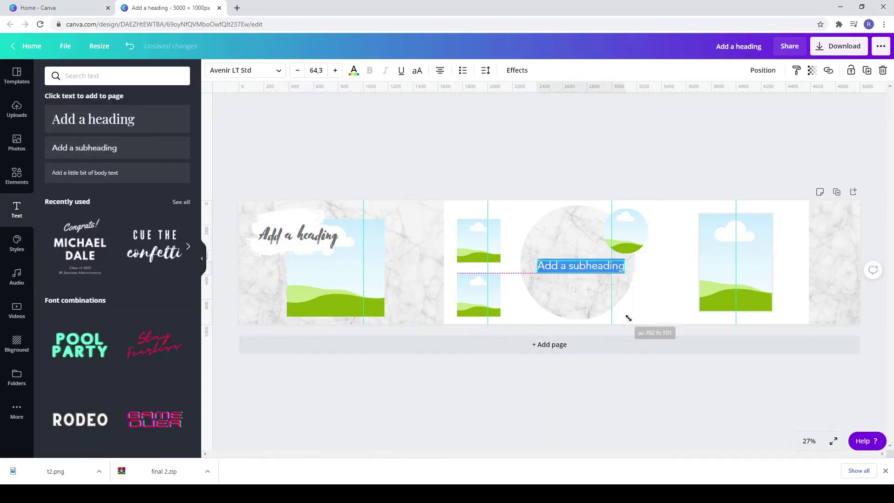
text(swipe left)
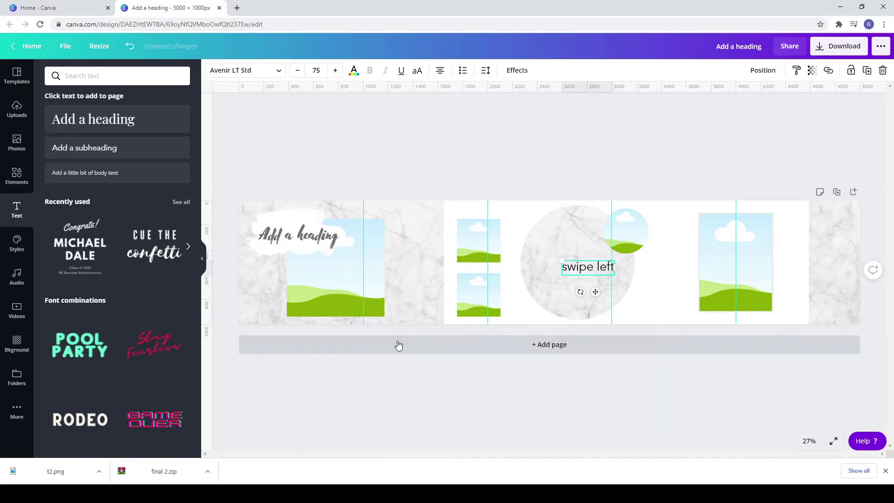
key(ctrl+a)
click(354, 70)
click(601, 267)
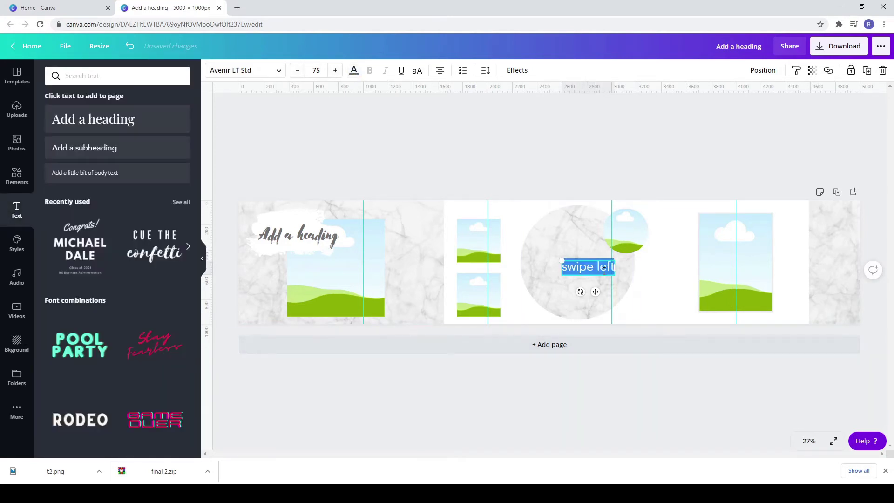
- Shrink the large square frame to about 730 px wide and fit the "swipe left" text beneath it at about size 58
drag(599, 269, 377, 309)
click(359, 295)
drag(339, 284, 343, 284)
click(335, 319)
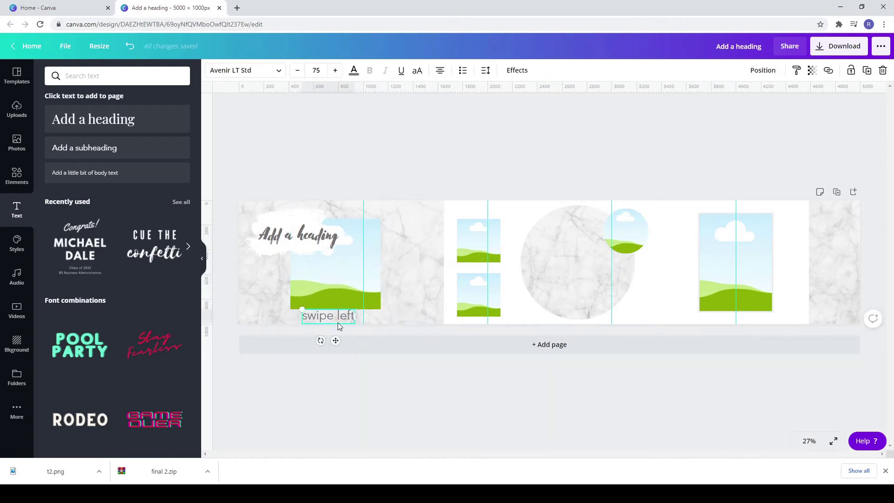
drag(356, 322, 323, 317)
- Align the "swipe left" text with the left edge of the large square frame, just below it
click(809, 441)
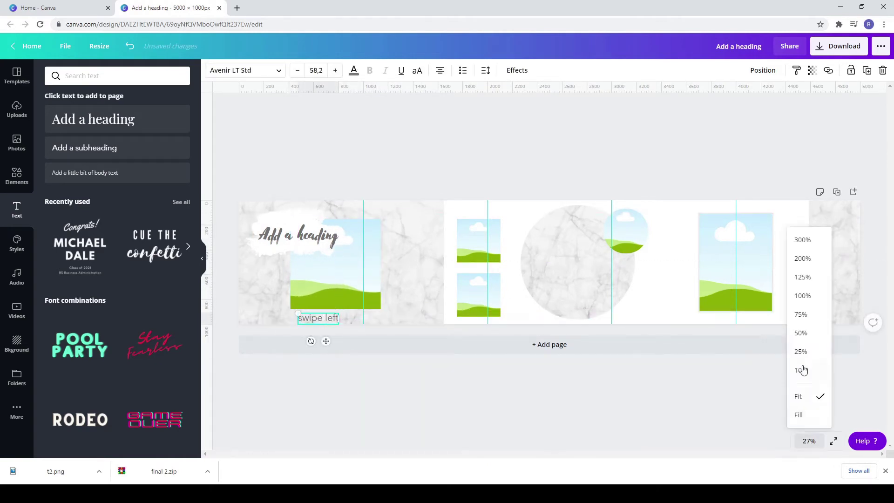
click(803, 296)
drag(559, 453, 313, 453)
click(809, 441)
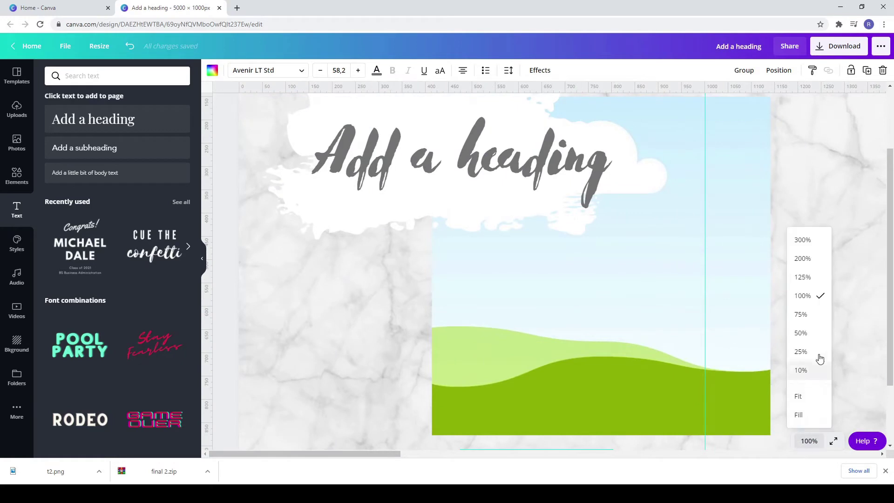
click(808, 316)
scroll(522, 333, down, 1)
key(ctrl+z)
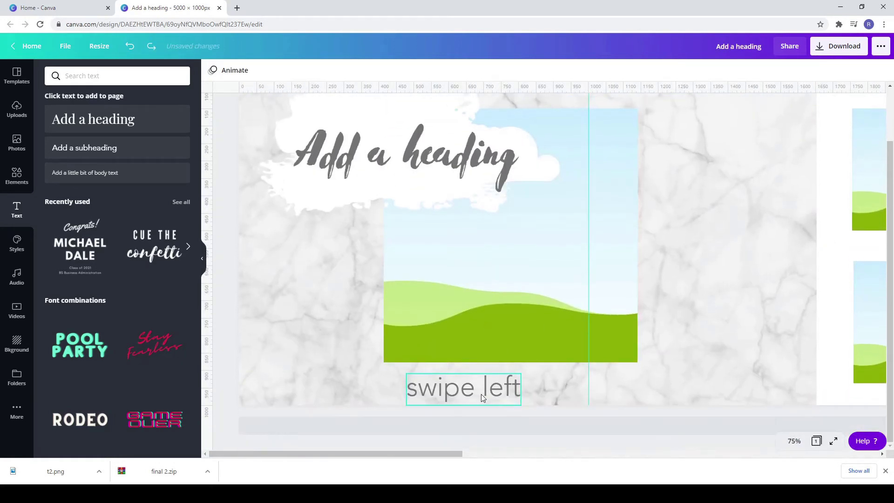
drag(481, 394, 458, 391)
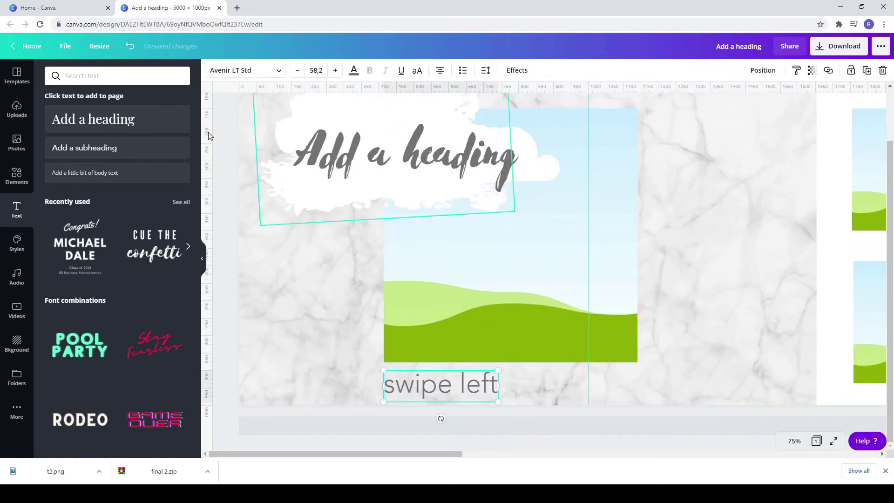
- Search the elements for "arrow" and add the straight, thin right-pointing arrow to the page
click(13, 173)
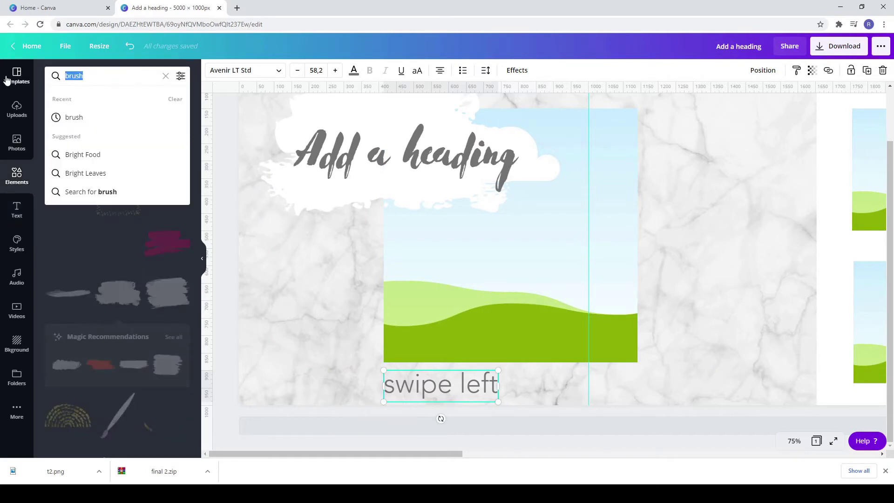
text(arrow)
key(Return)
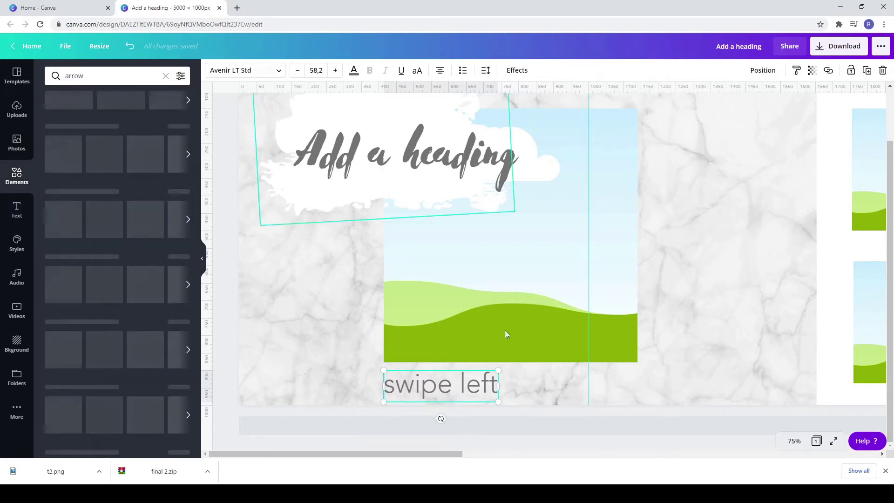
drag(64, 145, 640, 297)
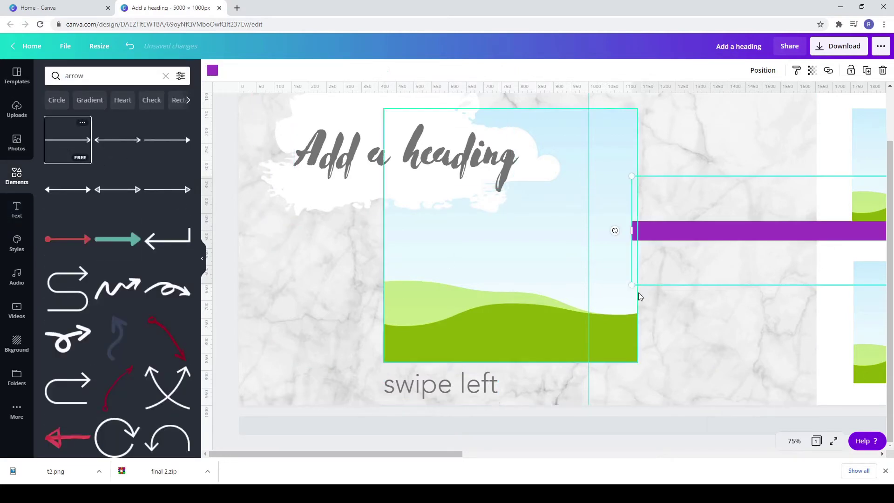
- Shrink the arrow to sit just right of the "swipe left" text and colour it the same grey
drag(631, 234, 255, 269)
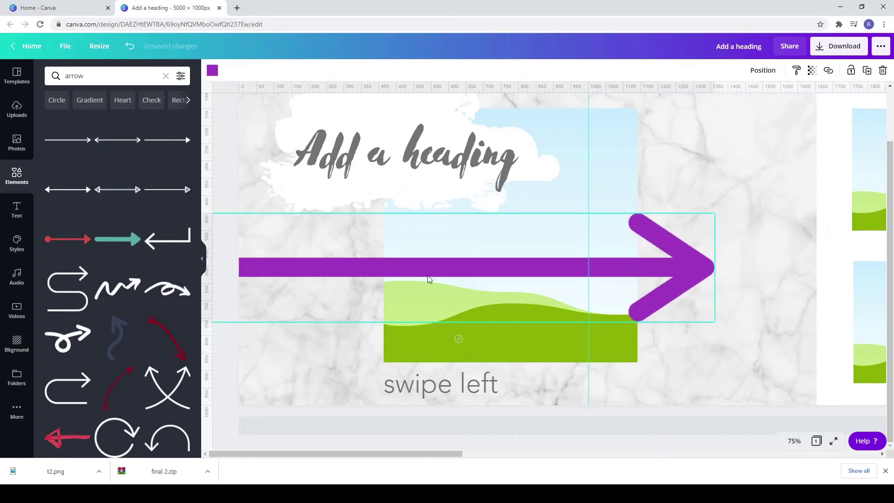
drag(715, 322, 552, 383)
click(212, 71)
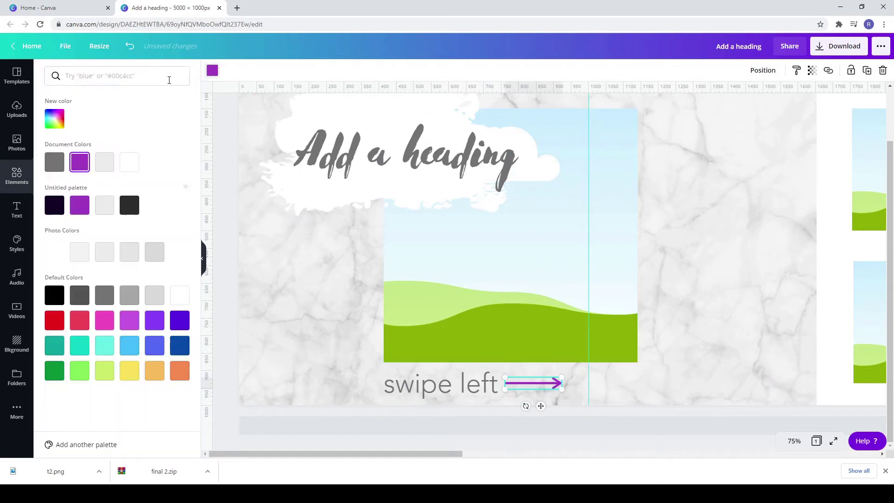
click(55, 162)
click(706, 363)
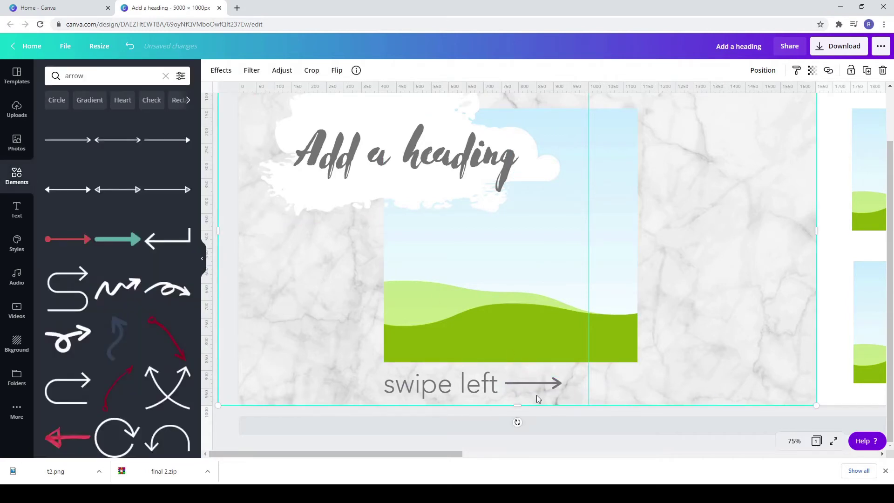
drag(534, 386, 544, 386)
click(661, 382)
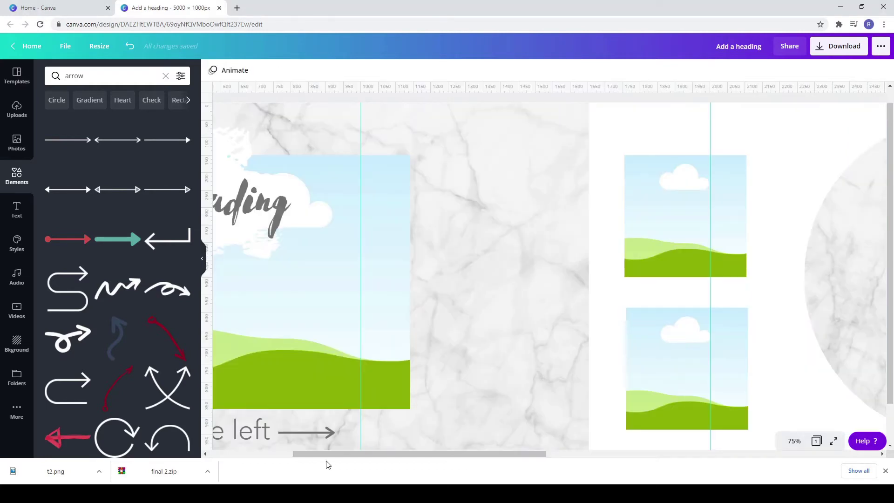
- Duplicate the "swipe left" text and place the copy on the marble between the large square frame and the small frames
drag(326, 464, 265, 457)
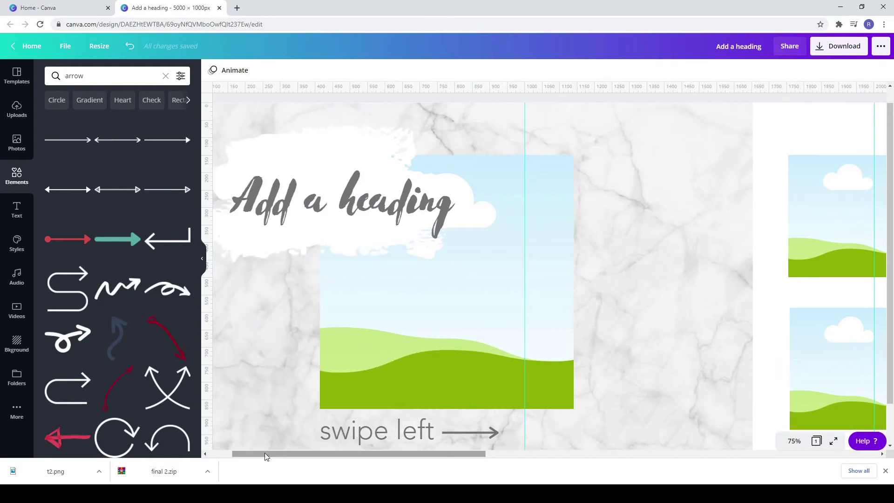
right_click(340, 437)
click(389, 298)
click(637, 258)
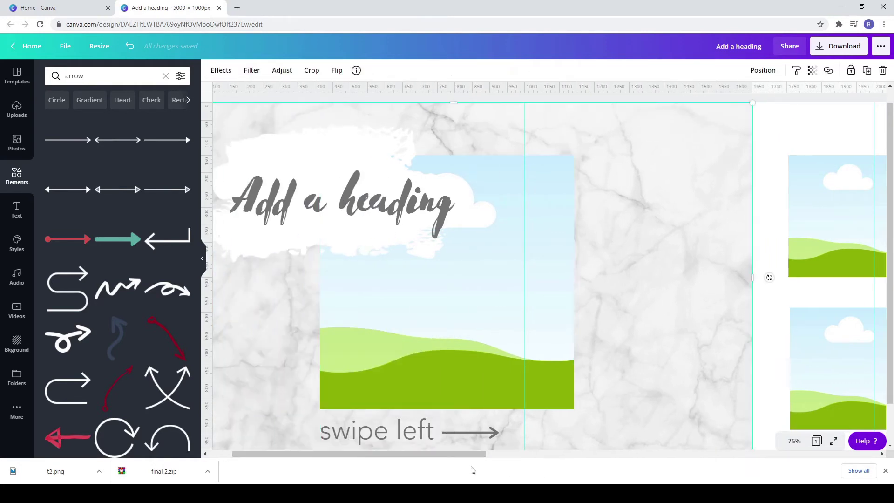
drag(470, 454, 561, 454)
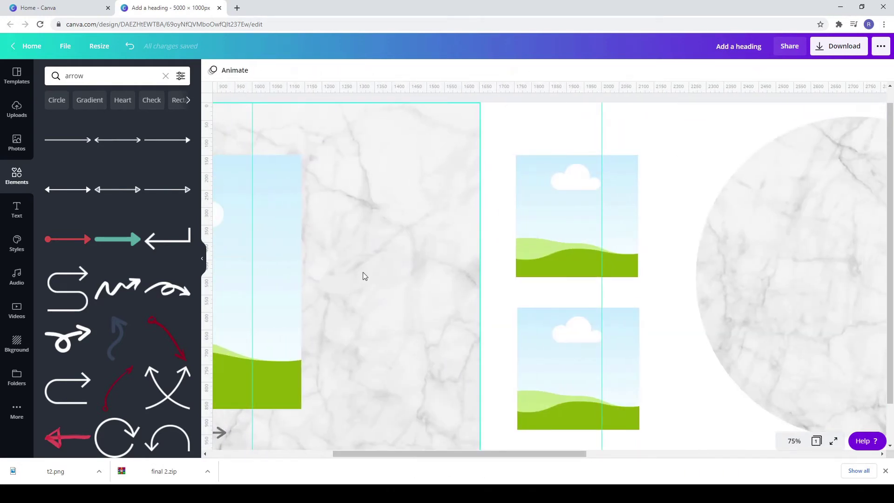
key(ctrl+v)
scroll(321, 372, down, 1)
drag(355, 455, 323, 453)
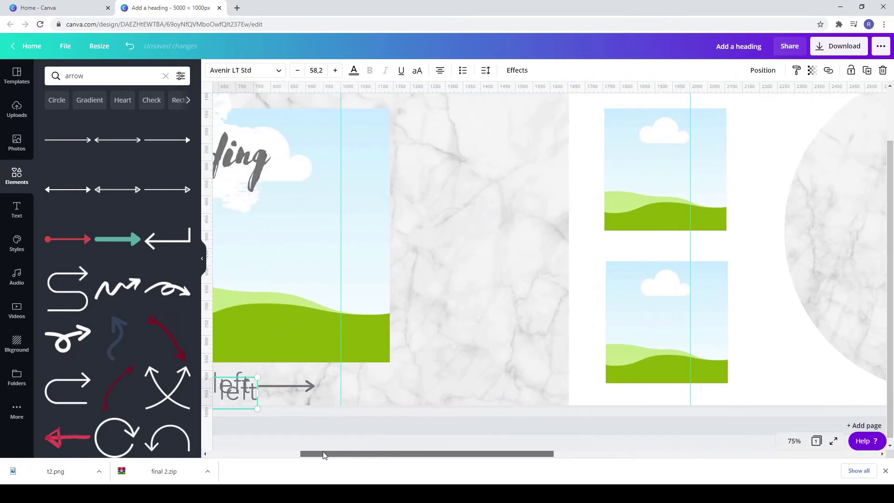
drag(247, 396, 500, 208)
scroll(500, 208, up, 2)
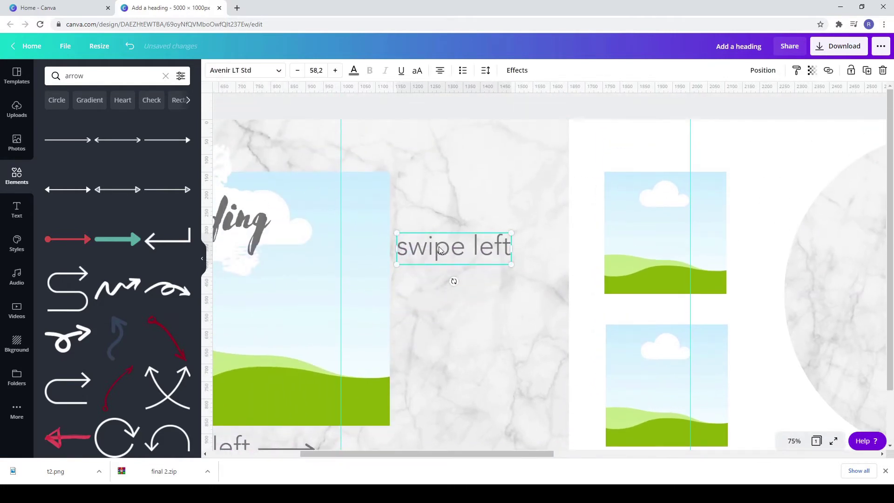
- Change the copied text to "your headline" and position it beside the large square frame, within the marble area
click(440, 250)
key(ctrl+a)
text(your)
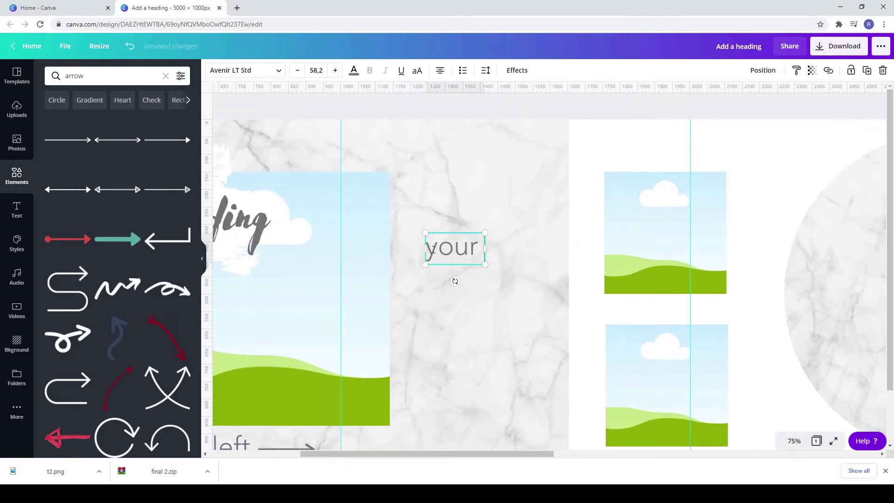
text( headline)
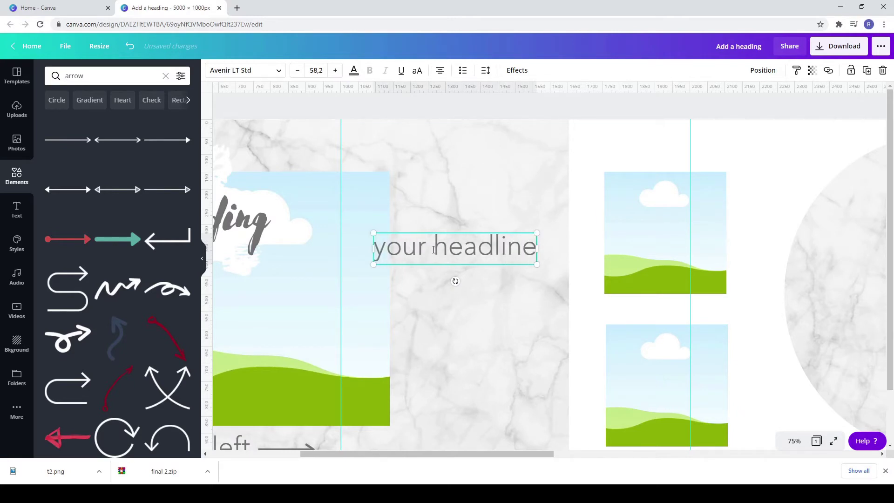
drag(482, 242, 503, 239)
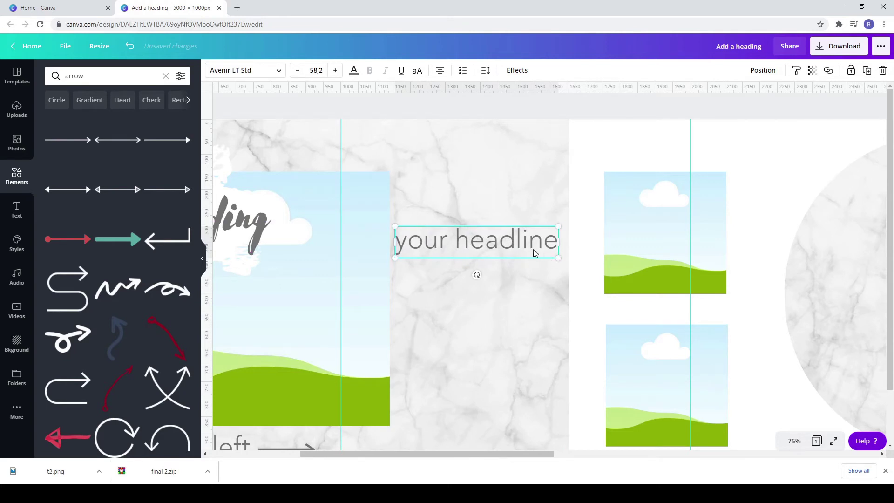
- Duplicate the "Add a heading" script text below "your headline" and change its wording to "01"
right_click(263, 234)
click(414, 179)
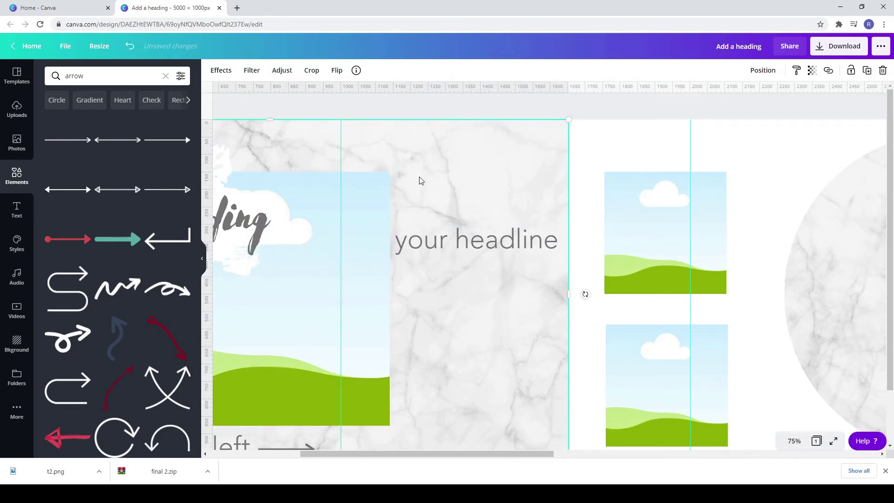
key(ctrl+v)
drag(234, 220, 555, 284)
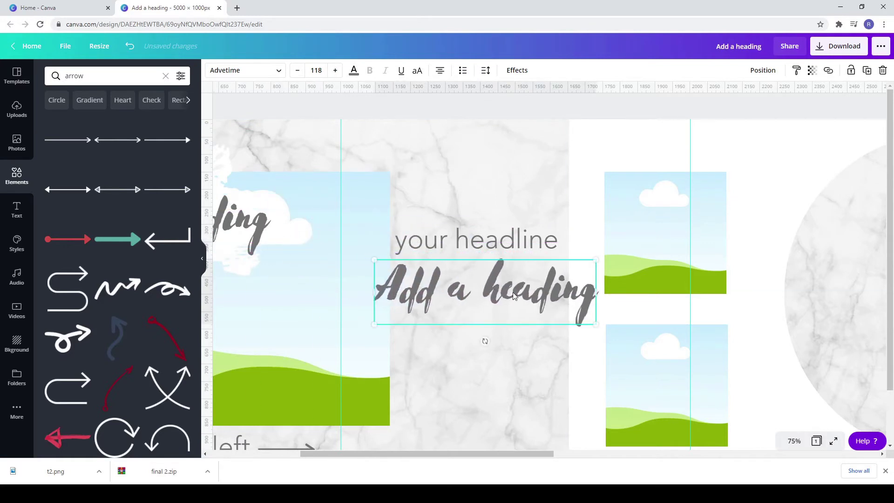
click(515, 297)
text(01)
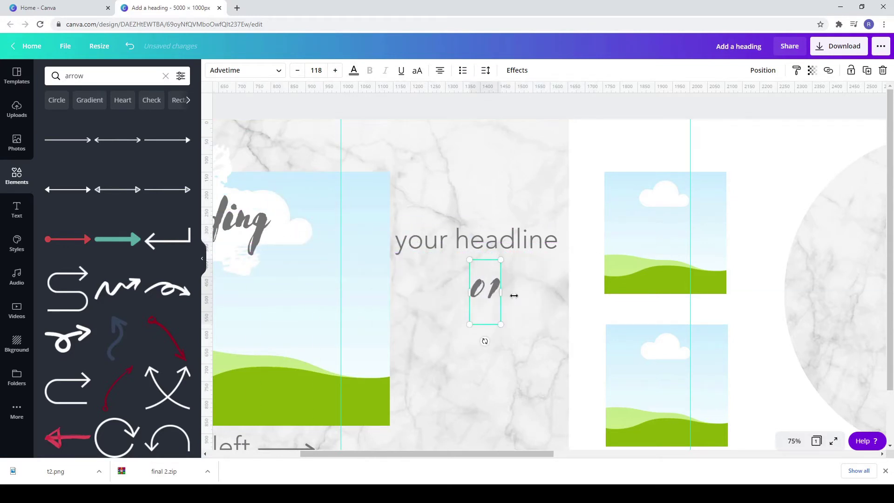
- Enlarge the "01" text to size 204 and place it directly above the start of "your headline"
drag(500, 324, 524, 371)
click(489, 184)
click(480, 294)
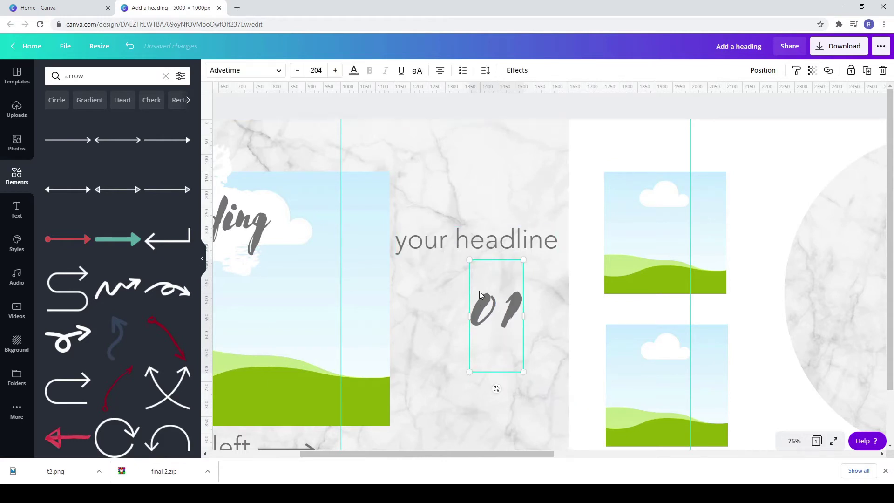
drag(479, 293, 408, 202)
click(439, 443)
- Duplicate the "your headline" text and place the copy directly below it, aligned with the original
scroll(439, 443, down, 1)
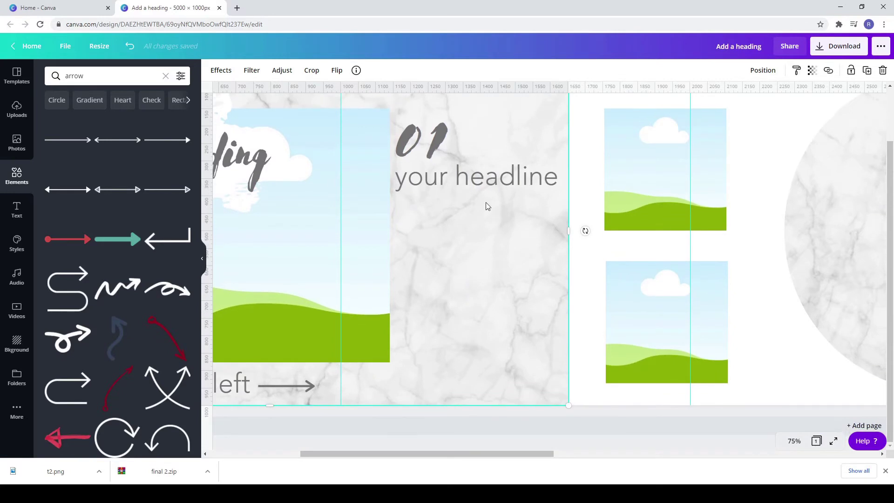
right_click(467, 179)
click(473, 189)
click(473, 250)
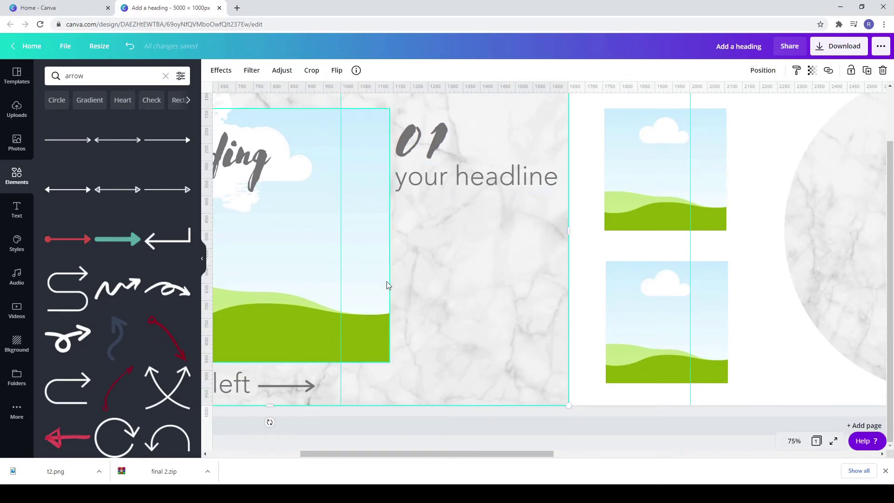
key(ctrl+v)
drag(445, 188, 442, 225)
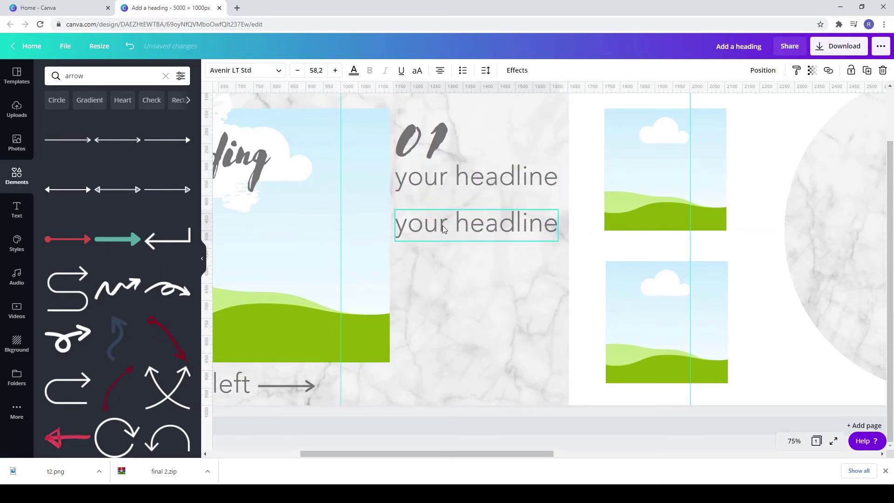
- Replace the copied headline's wording with "Write your text here."
key(ctrl+a)
text(wrote)
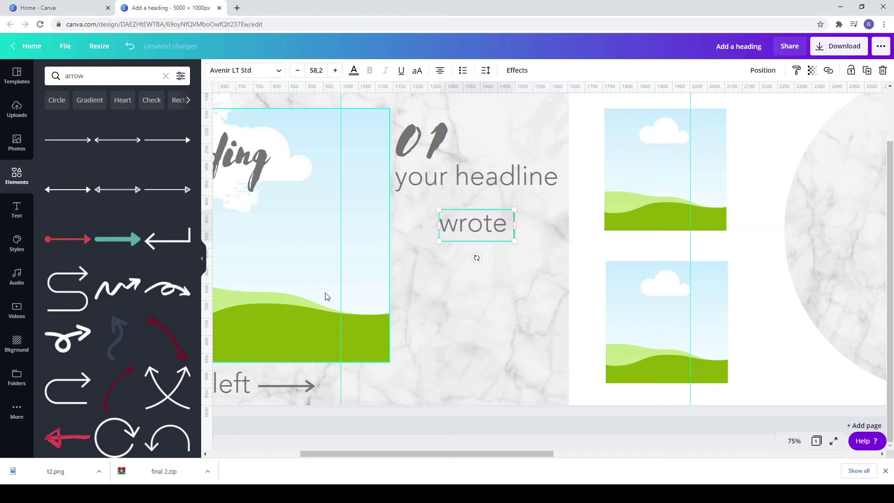
key(BackSpace)
key(BackSpace)
key(BackSpace)
key(BackSpace)
text(ri)
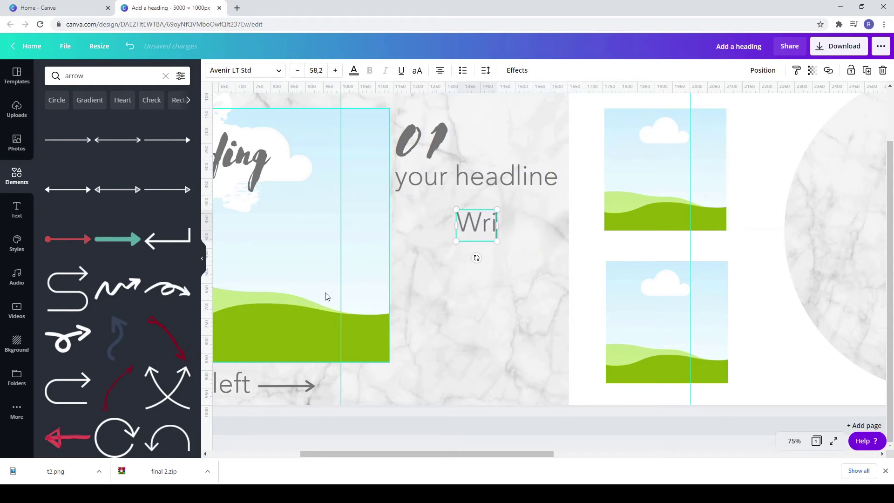
text(te your text h)
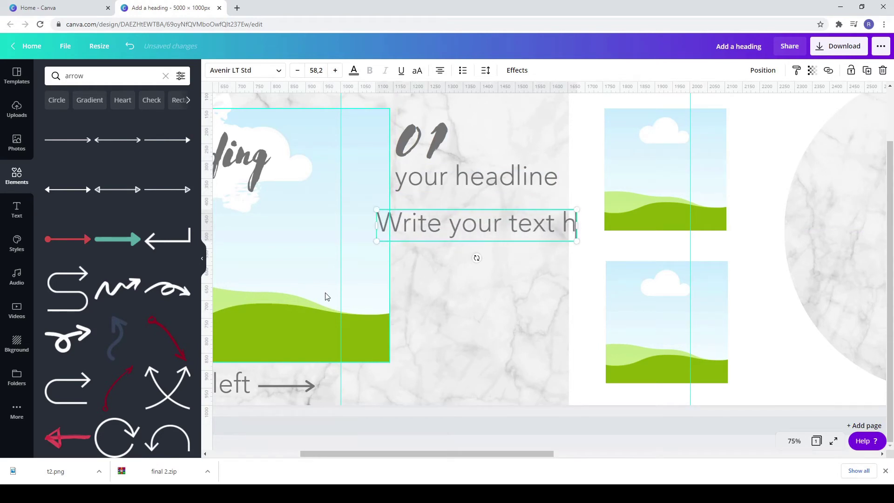
text(ere.)
- Repeat the sentence "Write your text here." to fill the body text with three spaced copies
key(ctrl+a)
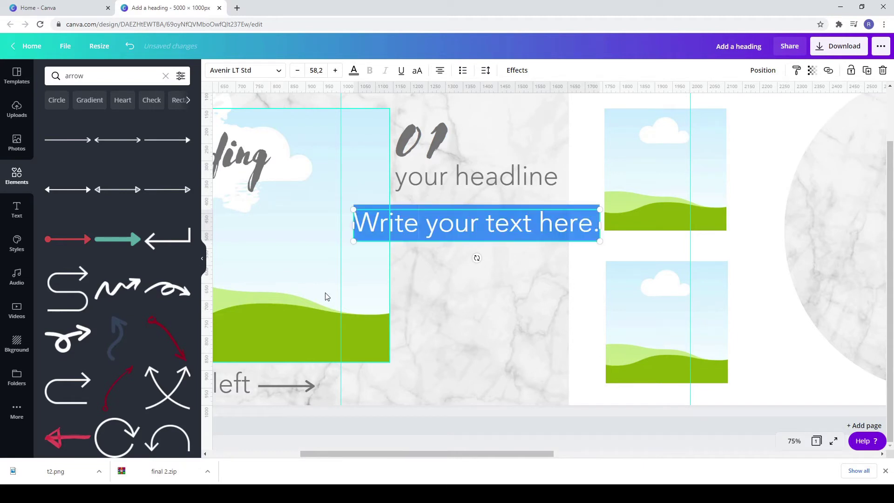
key(ctrl+c)
key(Right)
key(ctrl+v)
key(ctrl+v)
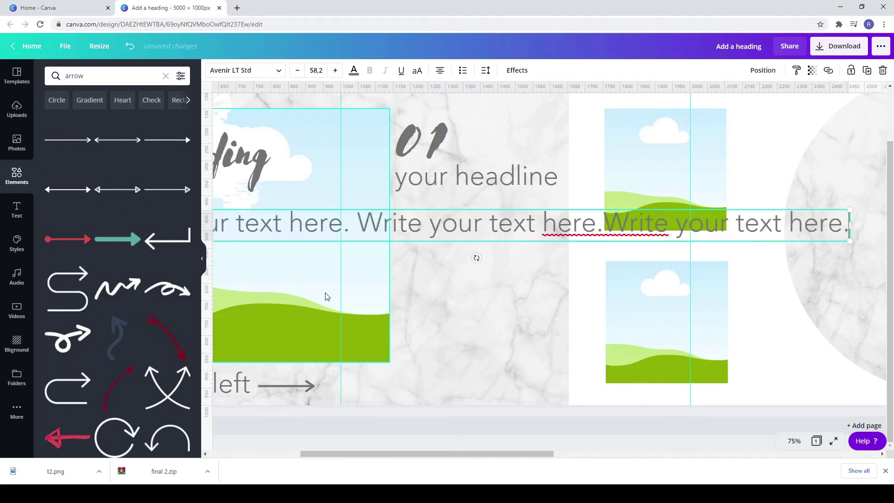
click(606, 223)
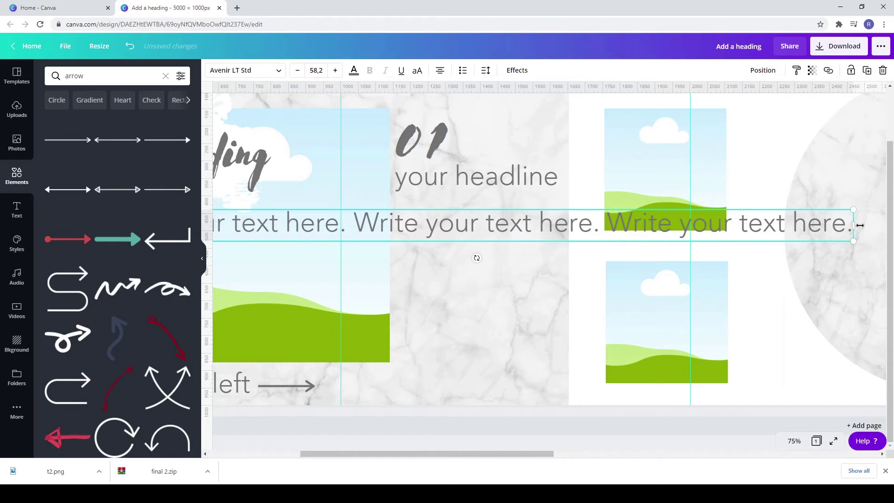
- Wrap the body text onto three lines, move it beneath the headline and reduce it to size 32.1
drag(860, 225, 396, 239)
click(456, 254)
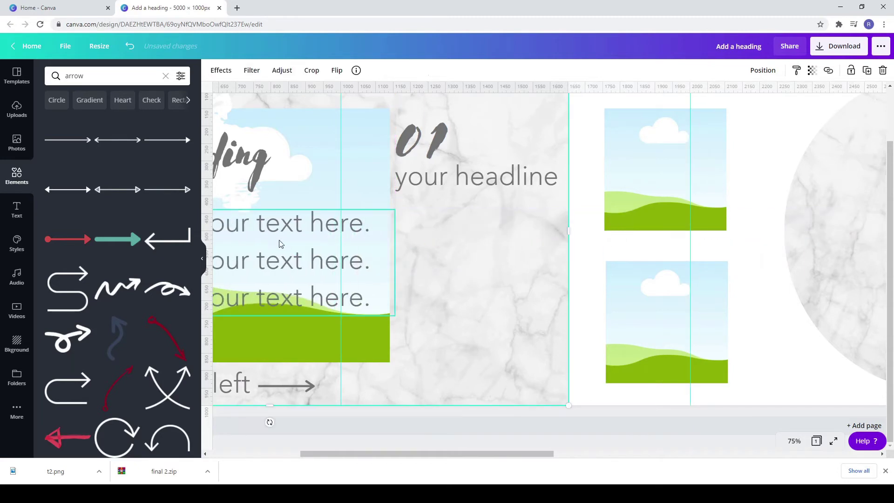
drag(281, 244, 547, 241)
drag(664, 326, 535, 285)
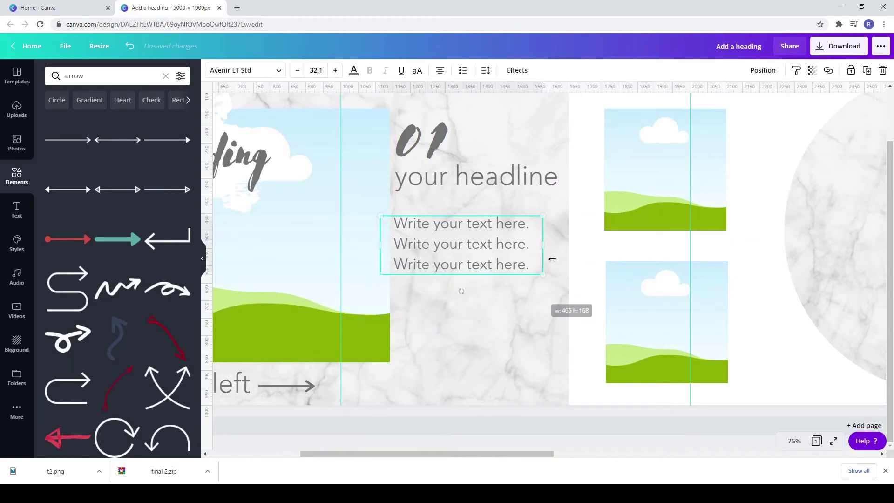
- Rewrap the body text onto four lines at size 39.4, match its box to the headline's width and lower it slightly
drag(543, 244, 481, 239)
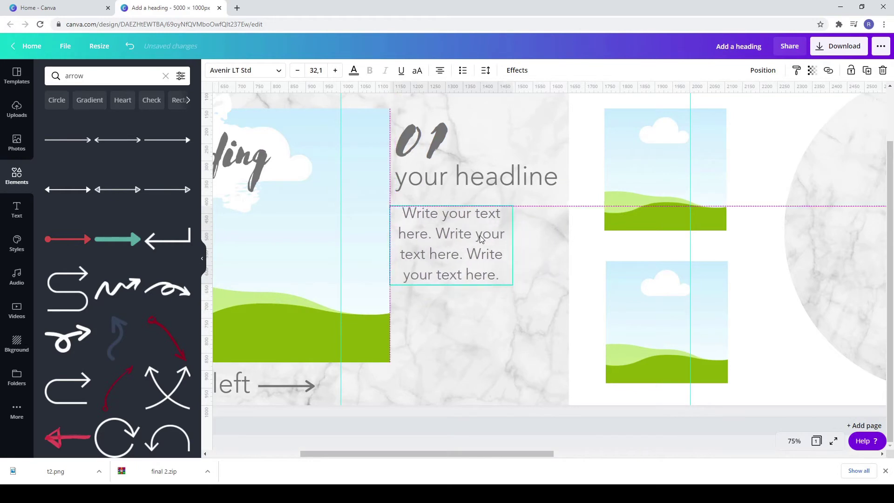
drag(514, 288, 544, 304)
drag(483, 251, 487, 251)
drag(548, 264, 558, 265)
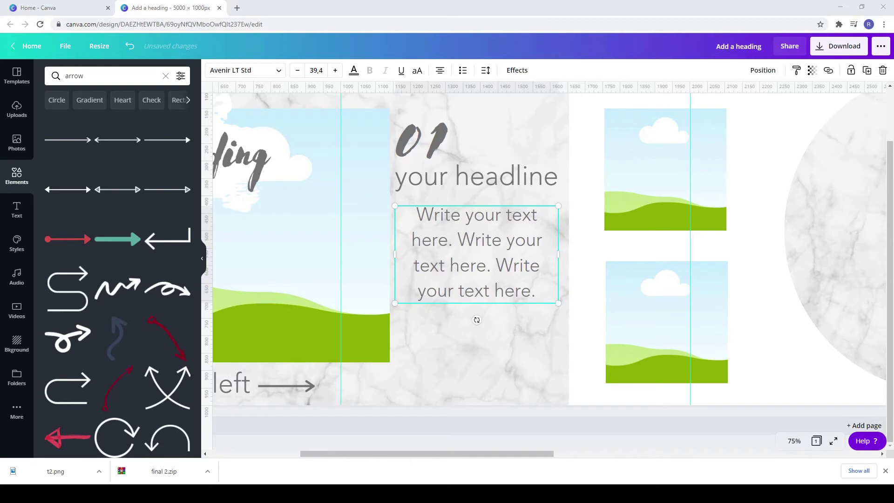
drag(442, 242, 442, 267)
- Break "your headline" onto two lines and left-align it
click(456, 180)
key(Return)
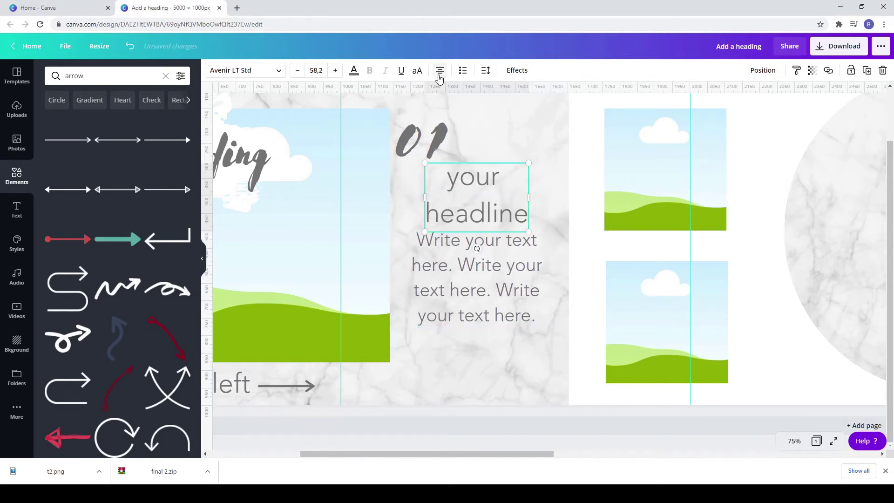
click(439, 74)
click(439, 74)
click(494, 121)
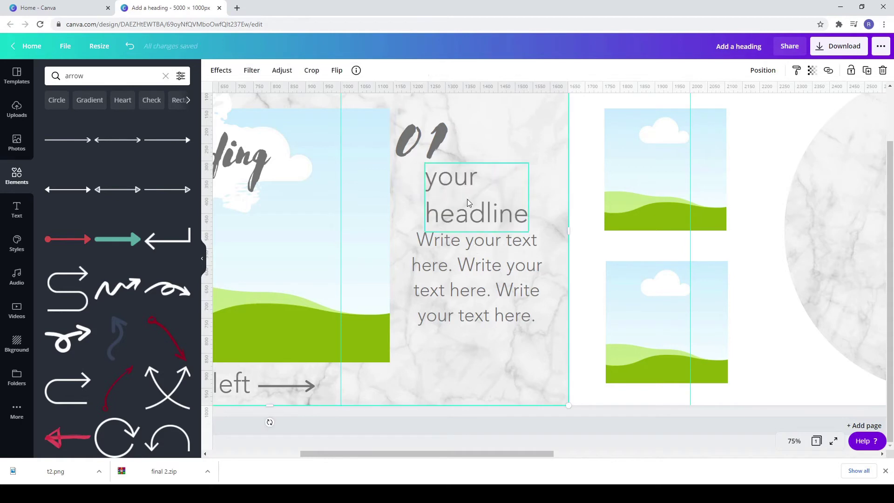
- Align the widened headline box under "01" and set its line height to 1.15 and letter spacing to 302
drag(465, 200, 436, 199)
drag(501, 197, 565, 195)
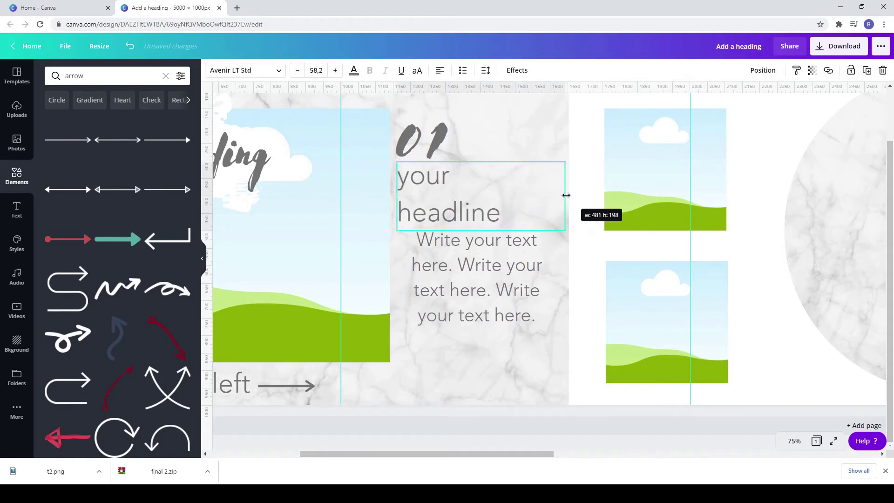
click(486, 70)
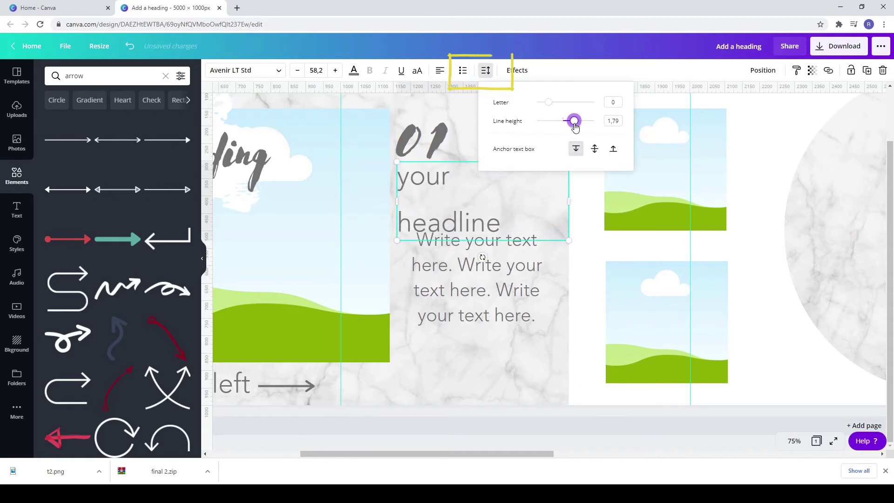
mouse_move(575, 120)
mouse_down()
mouse_move(556, 121)
mouse_move(566, 106)
mouse_up()
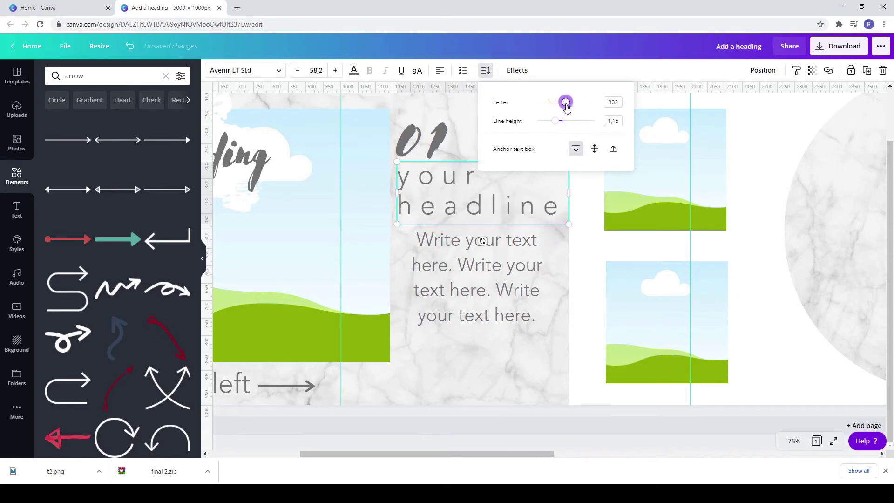
- Left-align the body text below the headline
click(464, 288)
click(440, 71)
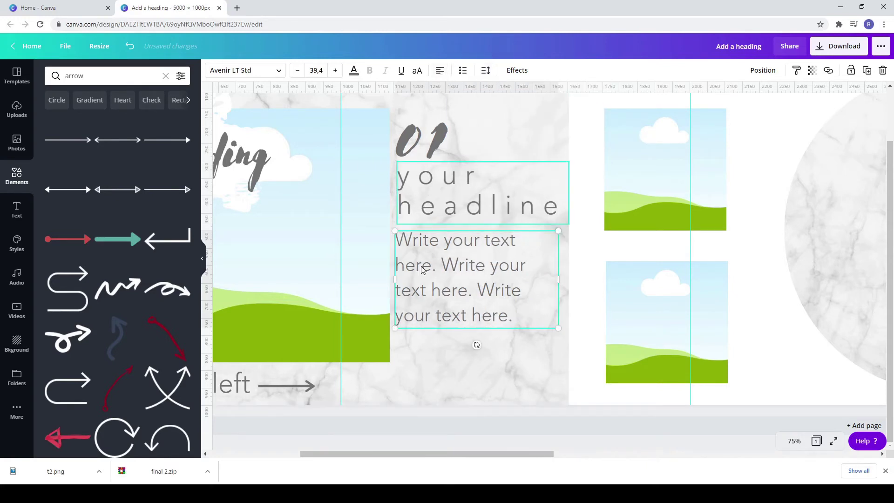
- Tighten the line spacing of the body text and move the block lower, aligned with the headline's left edge
click(486, 70)
drag(565, 124, 555, 122)
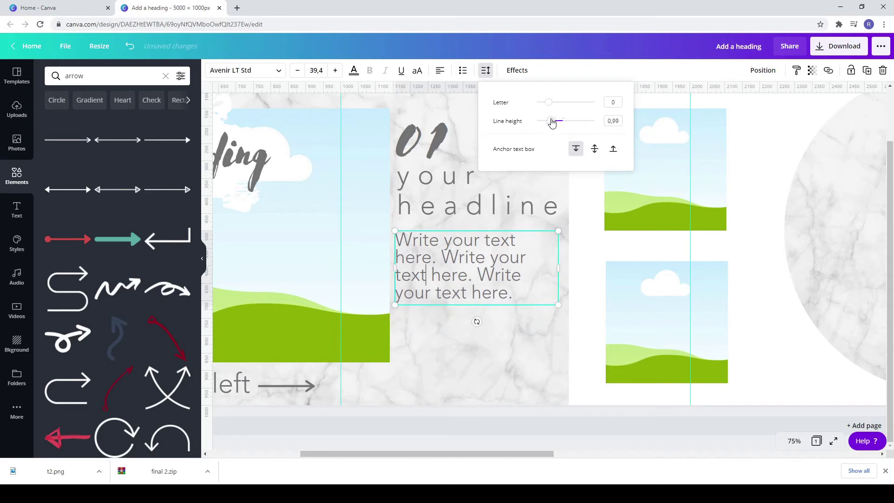
drag(501, 274, 501, 303)
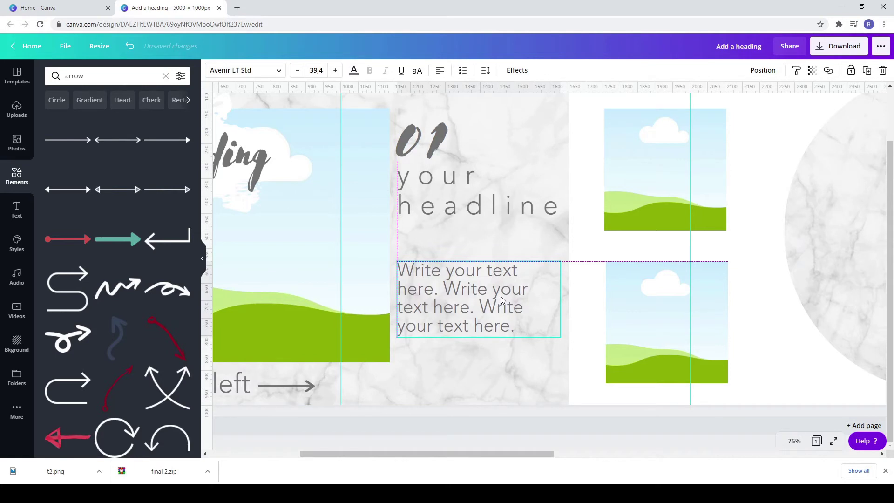
- Add a solid line between the headline and body text, starting at their left edge and about 728 px long
click(63, 258)
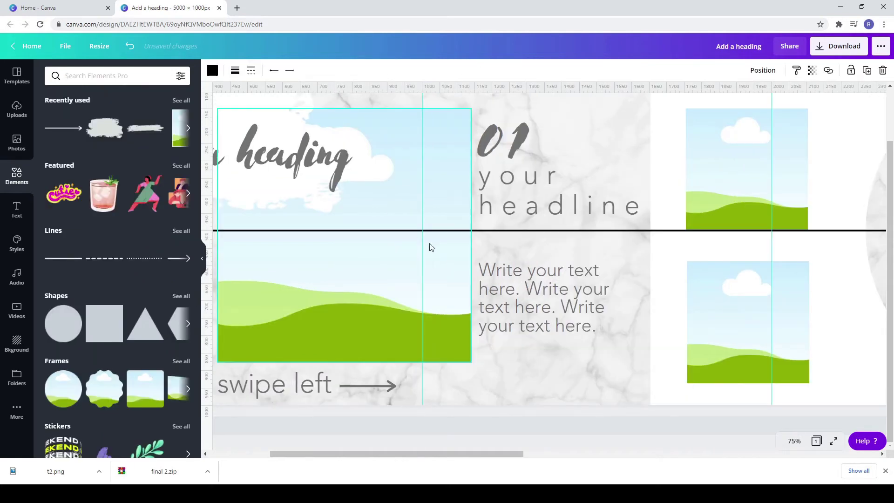
drag(419, 230, 780, 240)
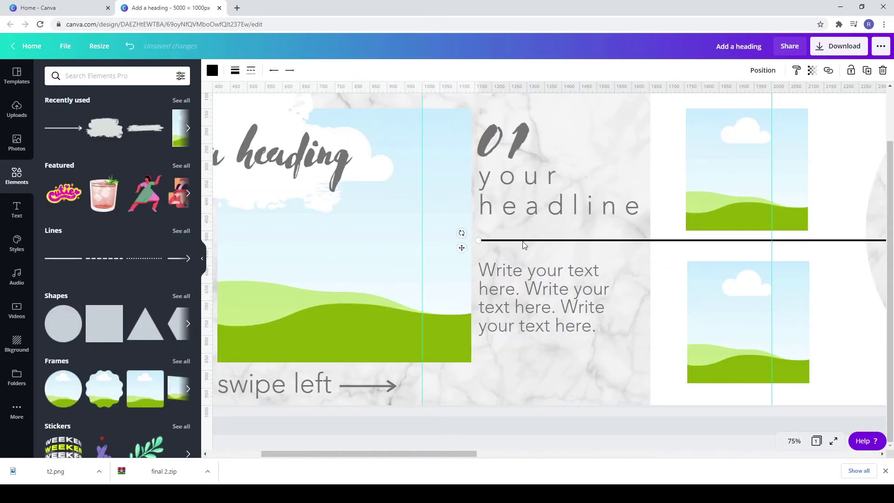
drag(475, 242, 443, 264)
scroll(608, 271, down, 2)
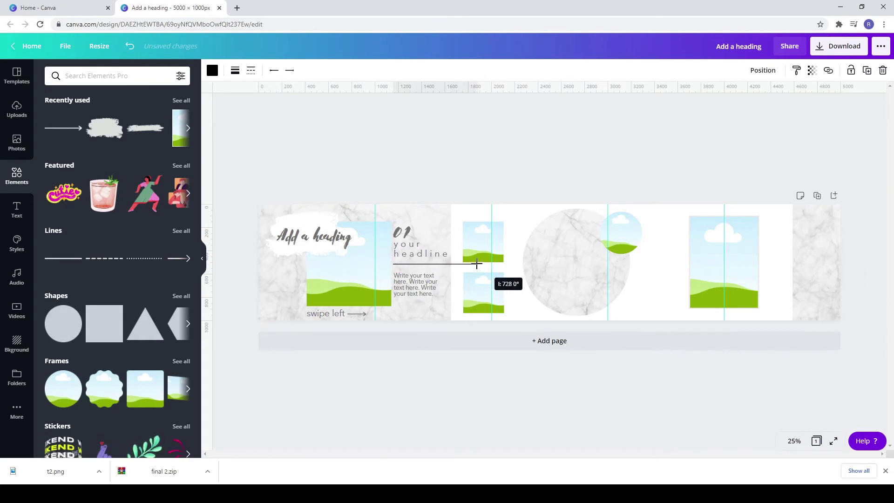
click(437, 177)
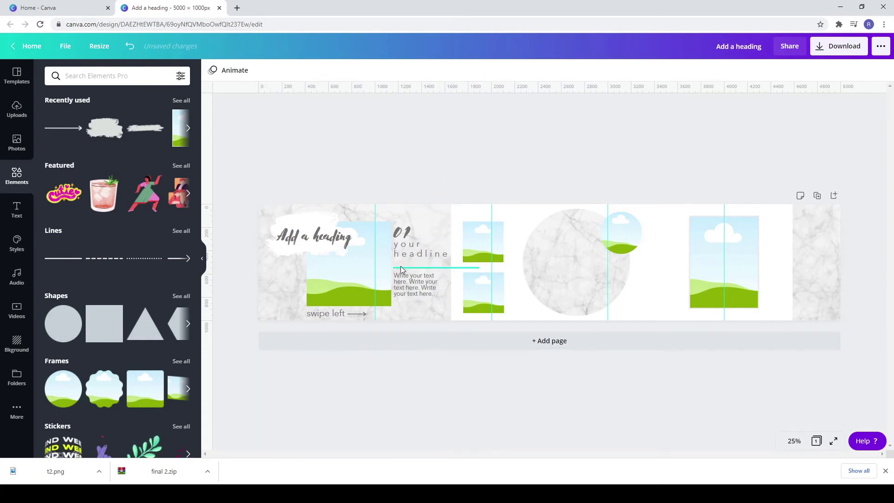
- Recolor the divider line from black to the dark grey used for the text
click(401, 269)
click(212, 70)
click(440, 158)
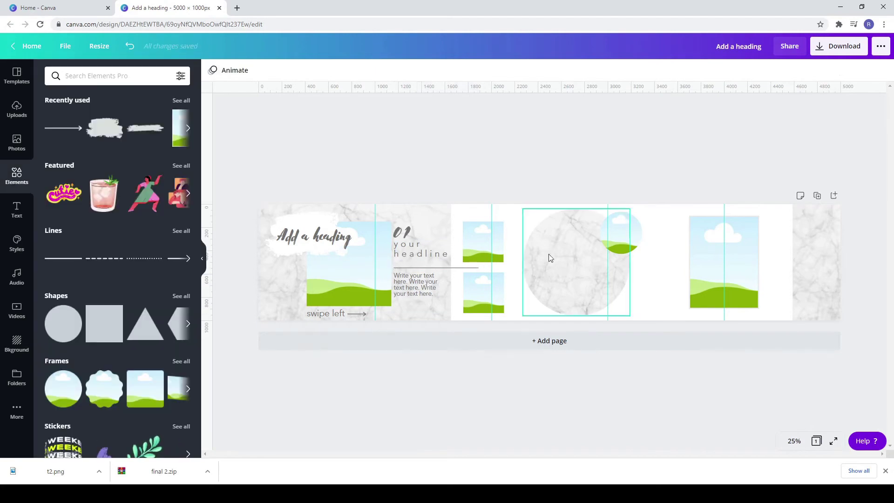
click(794, 441)
click(790, 295)
click(794, 441)
click(786, 315)
click(794, 441)
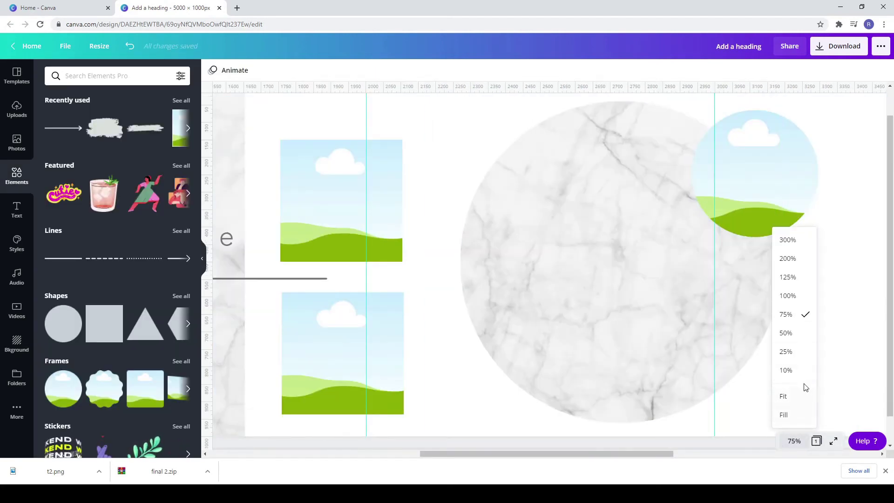
click(786, 333)
drag(485, 454, 365, 454)
click(393, 372)
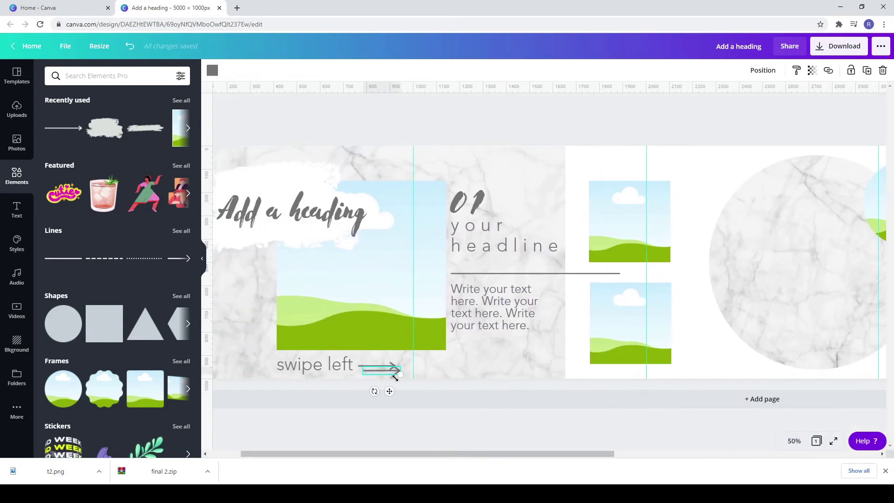
key(ctrl+z)
- Copy the "swipe left" text with its arrow and place the copy below the second section's body text
click(342, 368)
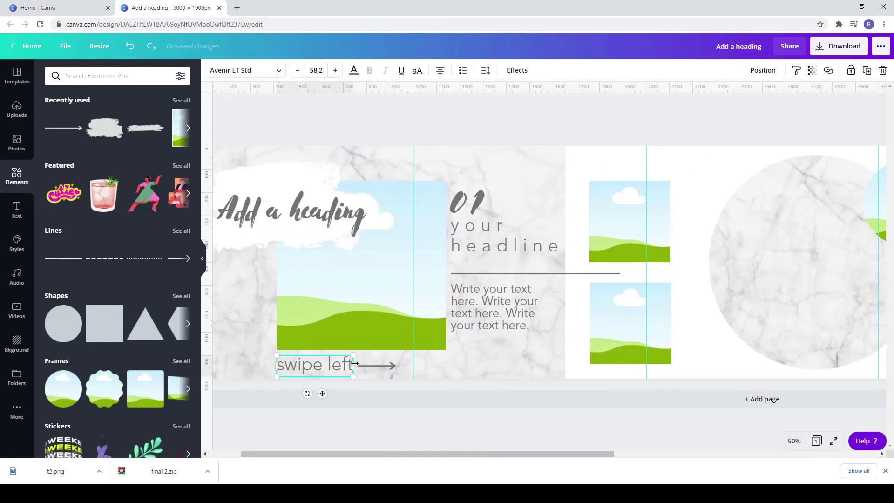
shift+click(377, 365)
right_click(331, 368)
click(361, 300)
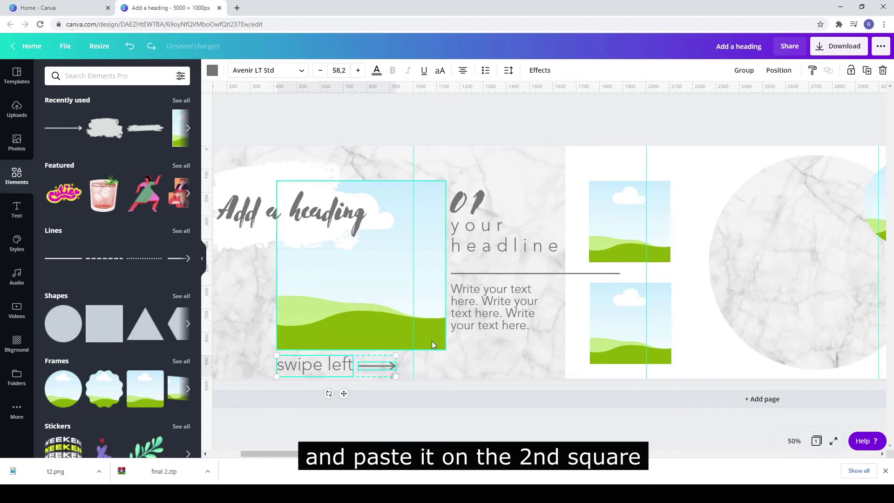
click(487, 354)
key(ctrl+v)
drag(361, 365, 502, 368)
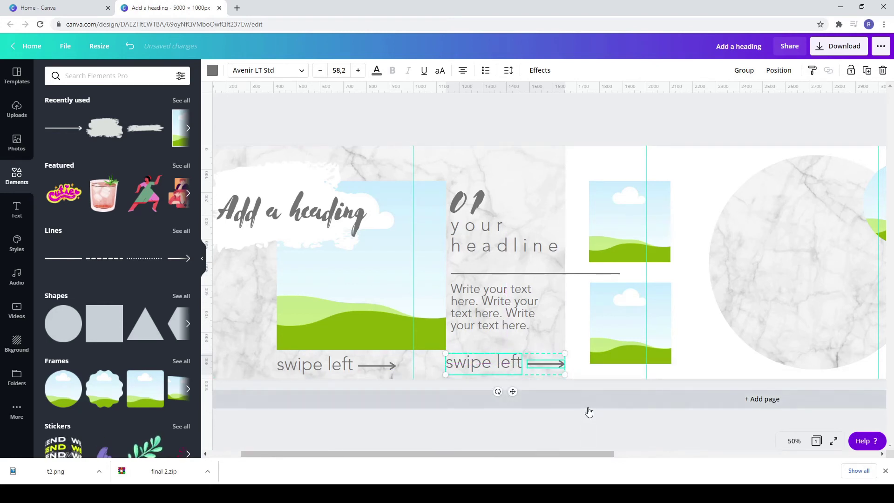
- Scale down the first section's "swipe left" text and arrow together to a text size of 39.2
click(577, 343)
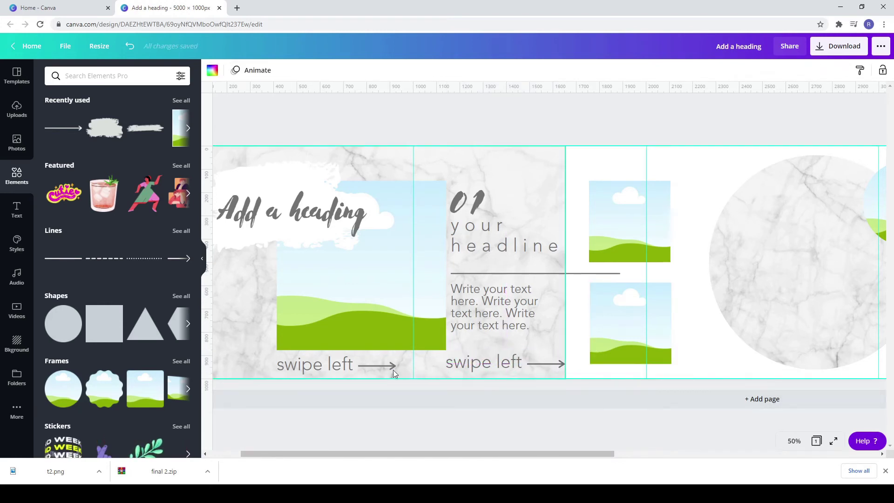
click(366, 369)
click(334, 365)
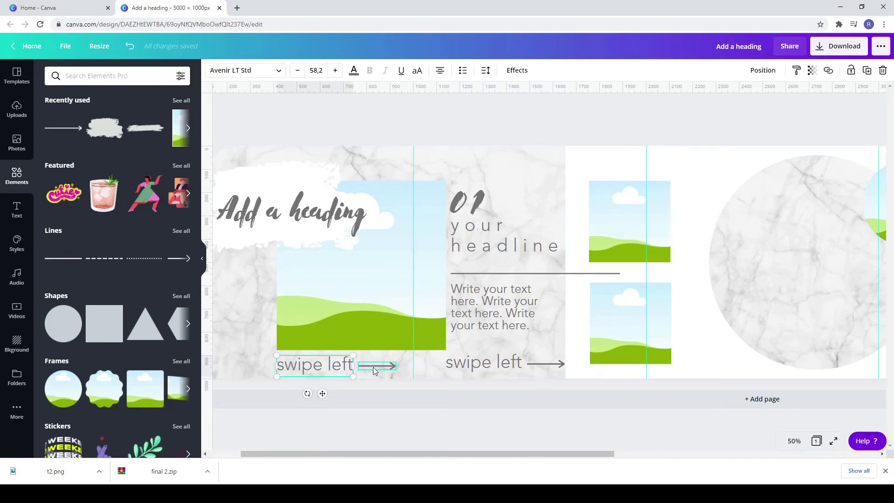
shift+click(373, 367)
drag(397, 376, 319, 365)
- Delete the larger "swipe left" text and its arrow from the second section
click(471, 367)
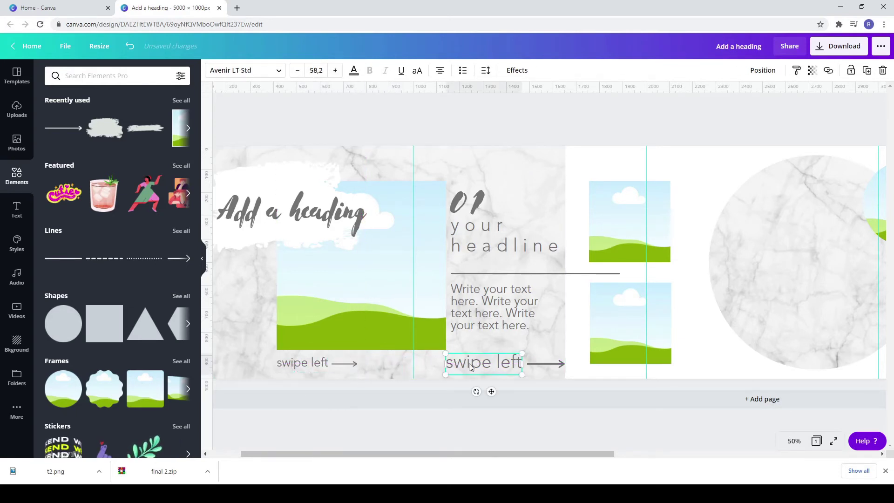
key(Delete)
click(545, 364)
key(Delete)
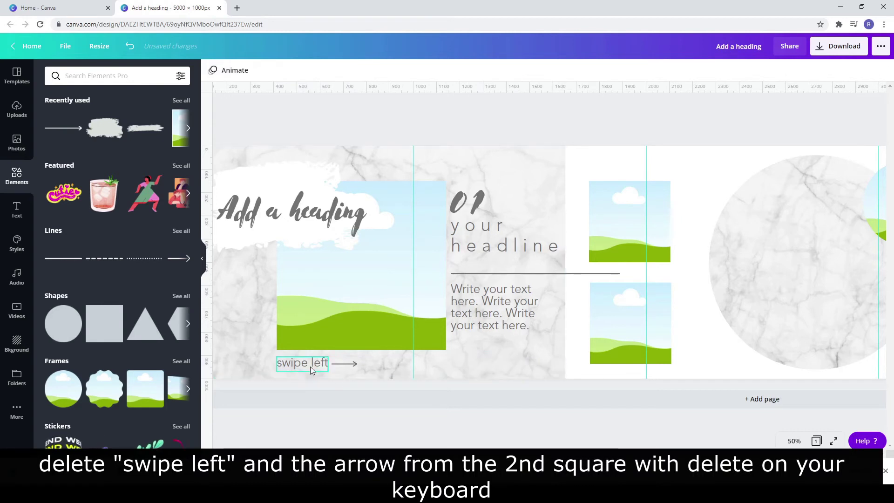
- Copy the smaller "swipe left" text and arrow below the second section's body text, aligned with its left edge
click(316, 364)
right_click(349, 366)
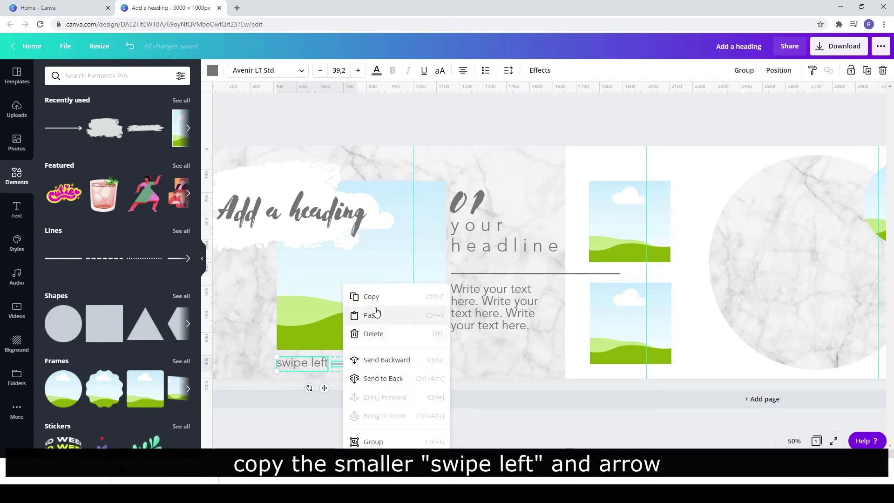
click(368, 240)
click(476, 353)
key(ctrl+v)
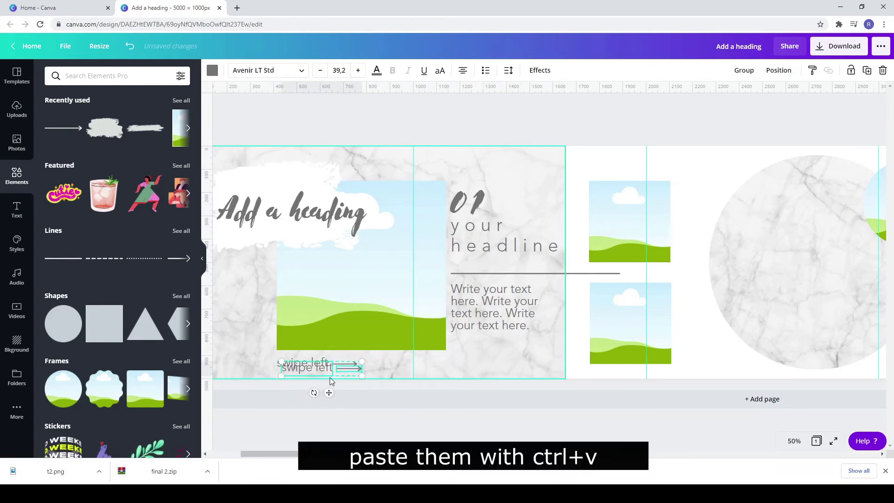
drag(324, 369, 485, 365)
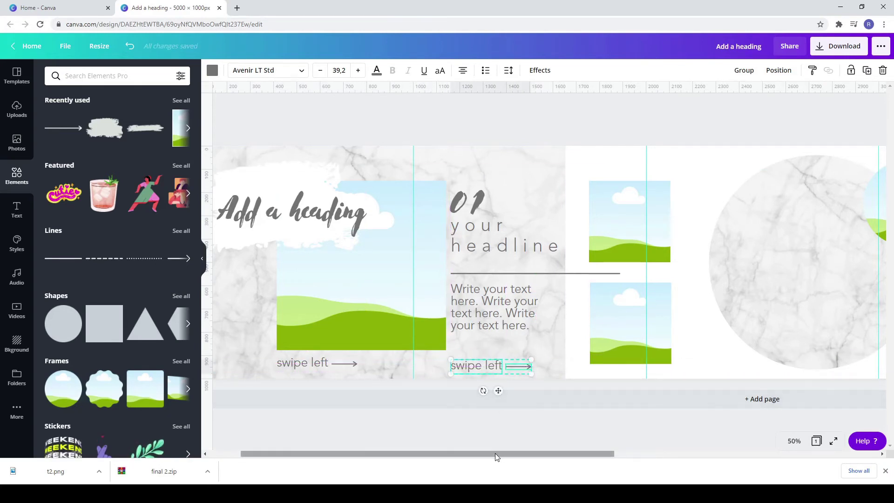
- Paste another "swipe left" text with arrow and move it into the third section beside the marble circle
drag(495, 451, 567, 449)
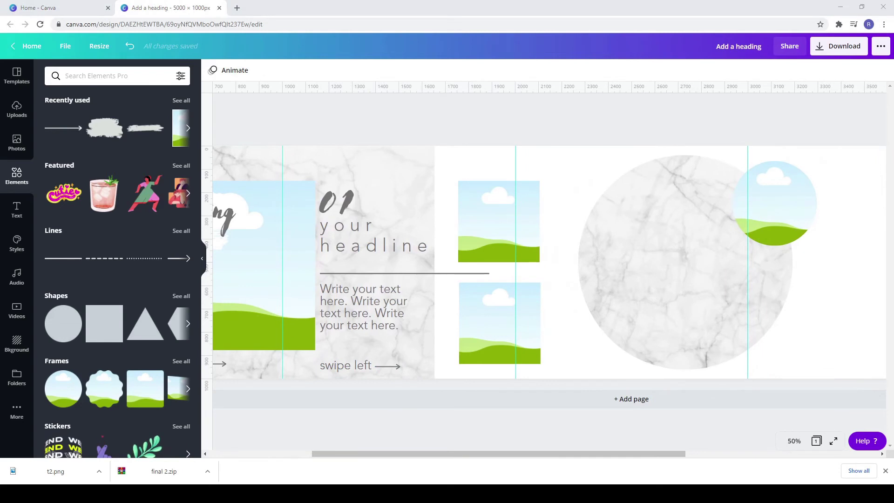
click(580, 363)
click(552, 337)
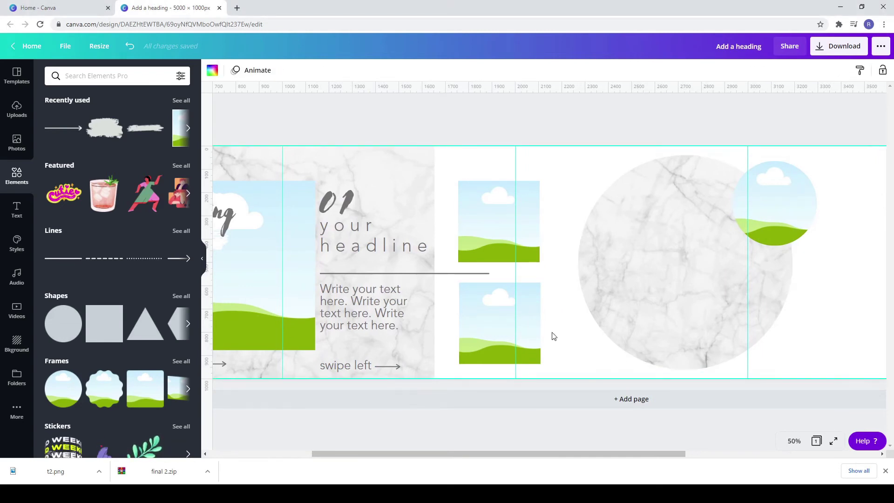
key(ctrl+v)
drag(267, 368, 491, 366)
key(ctrl+z)
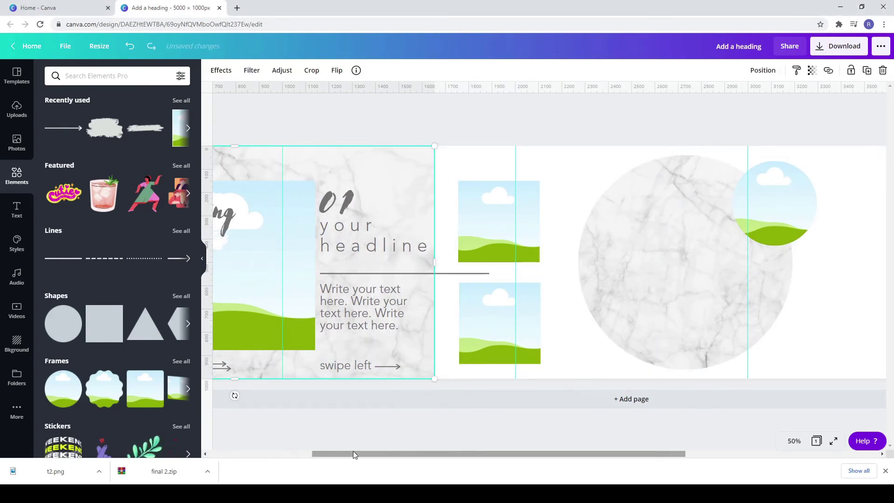
drag(355, 453, 276, 453)
click(320, 372)
drag(319, 372, 729, 361)
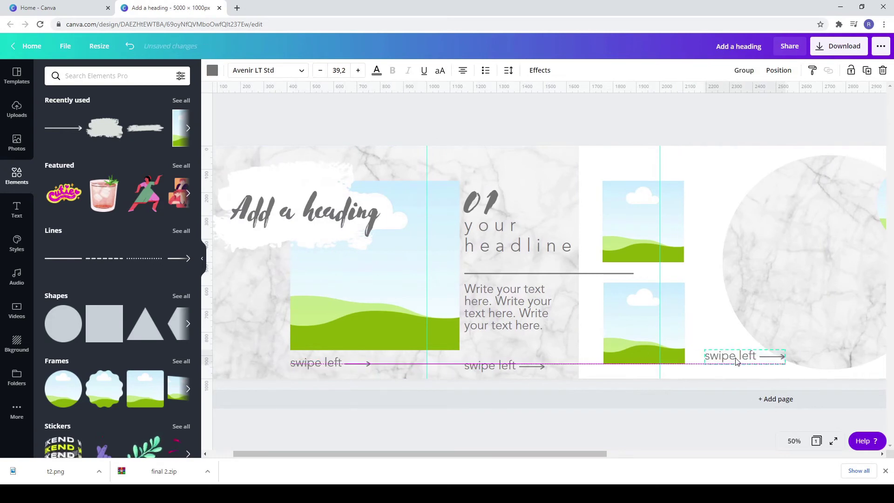
- Position the third section's "swipe left" text and arrow at its lower left, level with the second section's prompt
drag(574, 456, 696, 453)
click(507, 358)
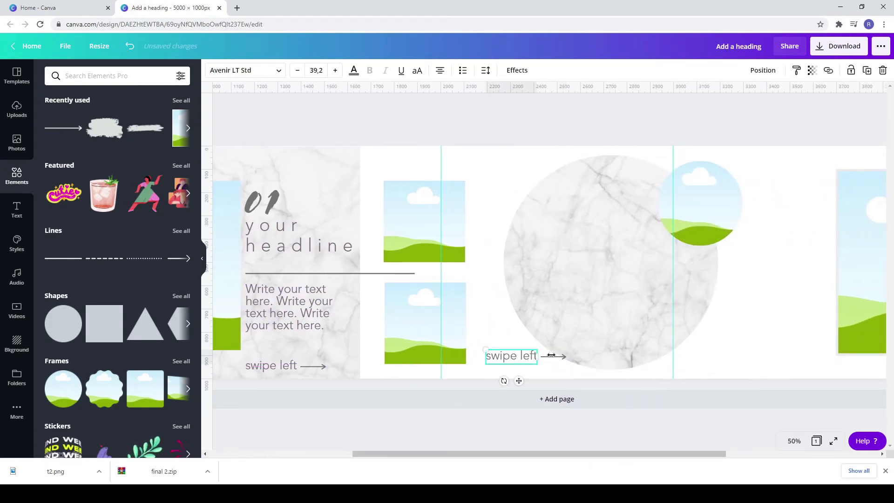
shift+click(553, 357)
drag(517, 360, 614, 370)
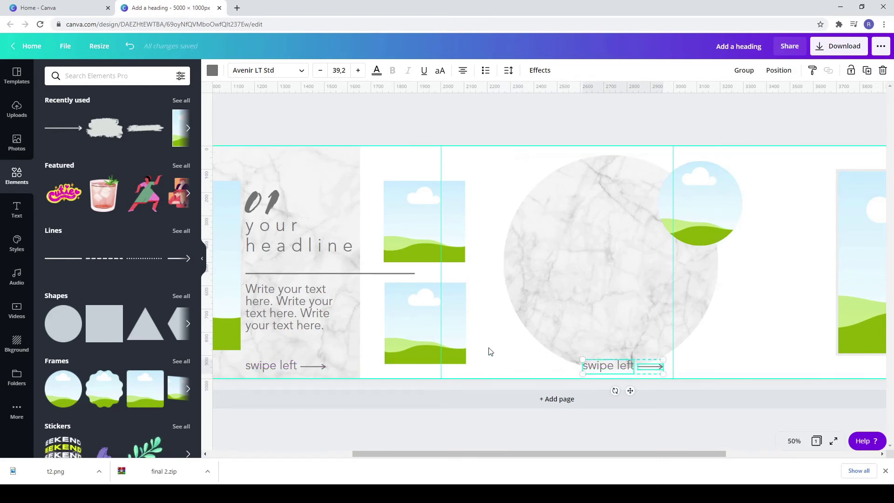
click(599, 409)
click(599, 371)
key(Tab)
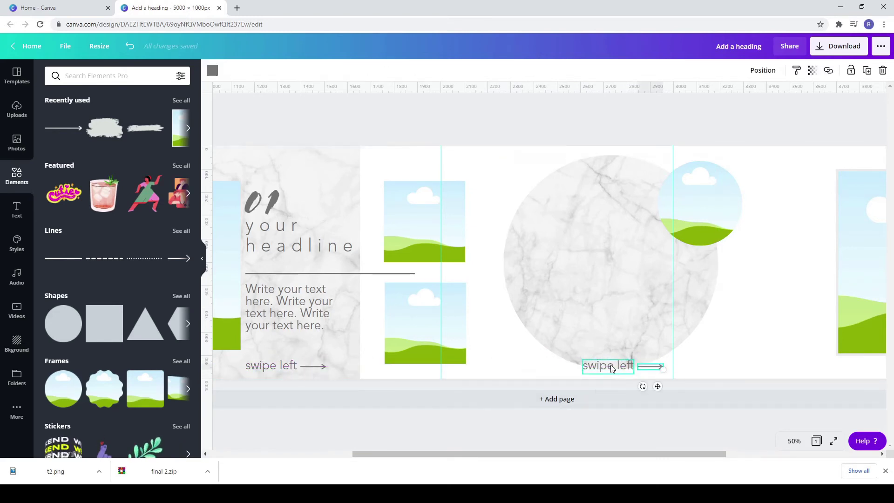
drag(611, 370, 506, 371)
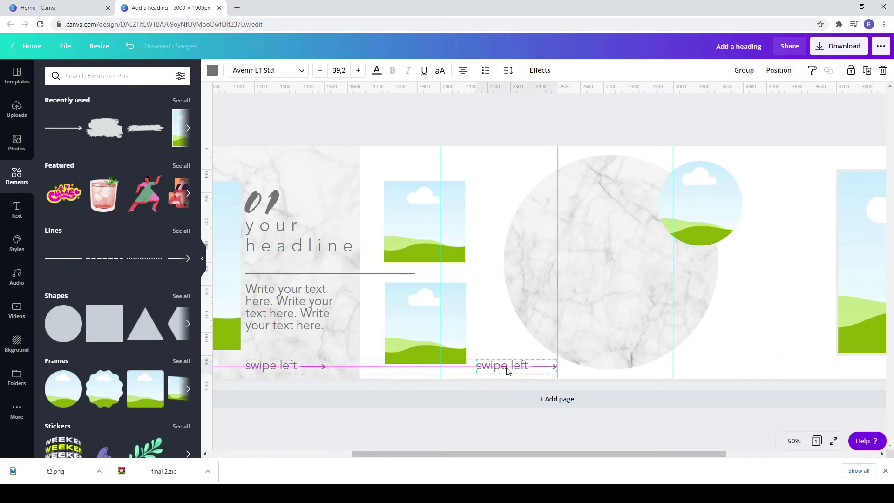
drag(504, 367, 504, 368)
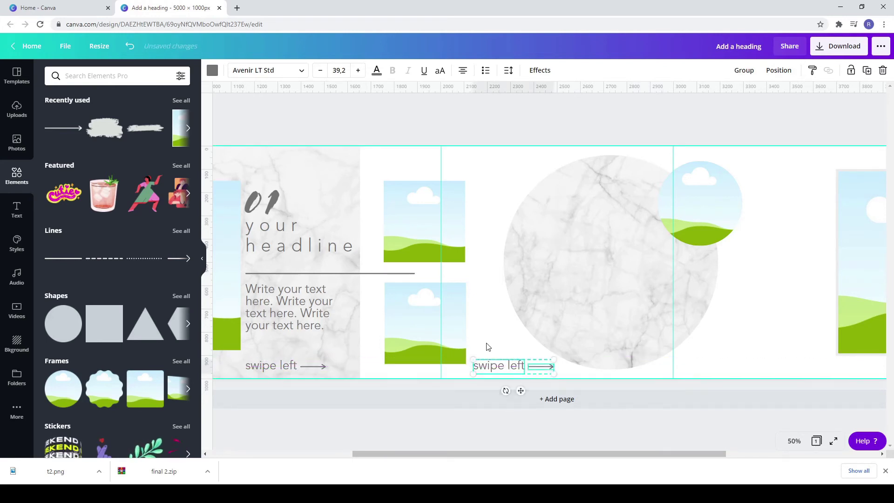
click(484, 345)
- Copy the "swipe left" text and arrow to the lower left of the fourth section, level with the other prompts
drag(514, 456, 620, 456)
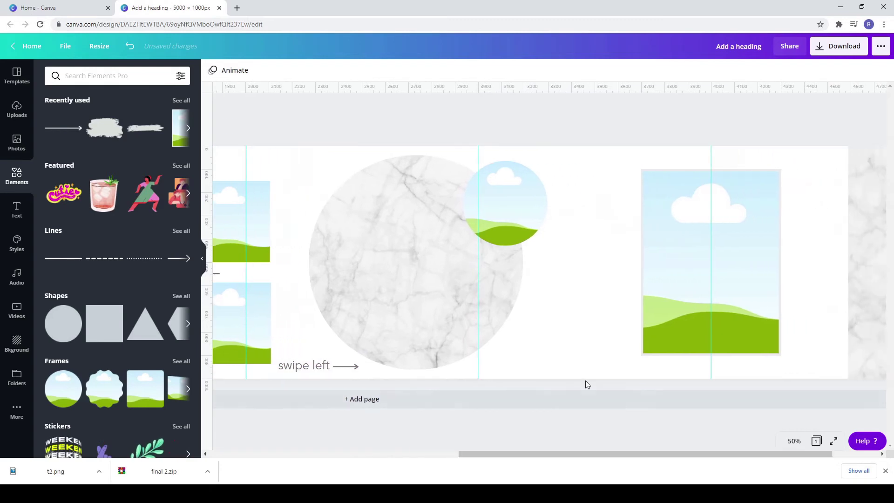
click(312, 366)
shift+click(348, 366)
right_click(345, 366)
click(389, 315)
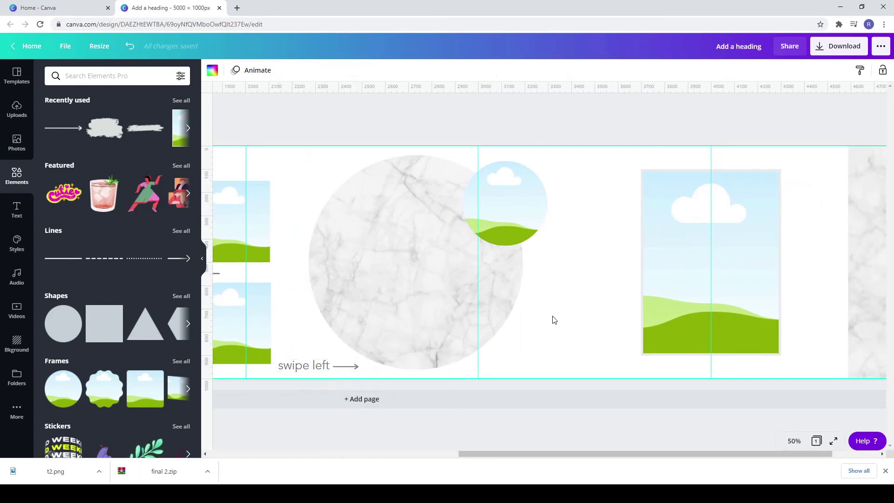
drag(318, 366, 532, 366)
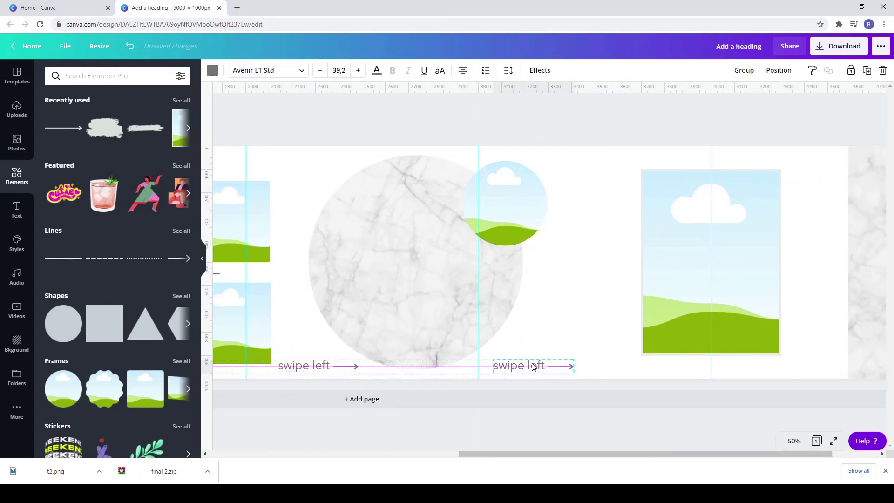
drag(568, 458, 733, 456)
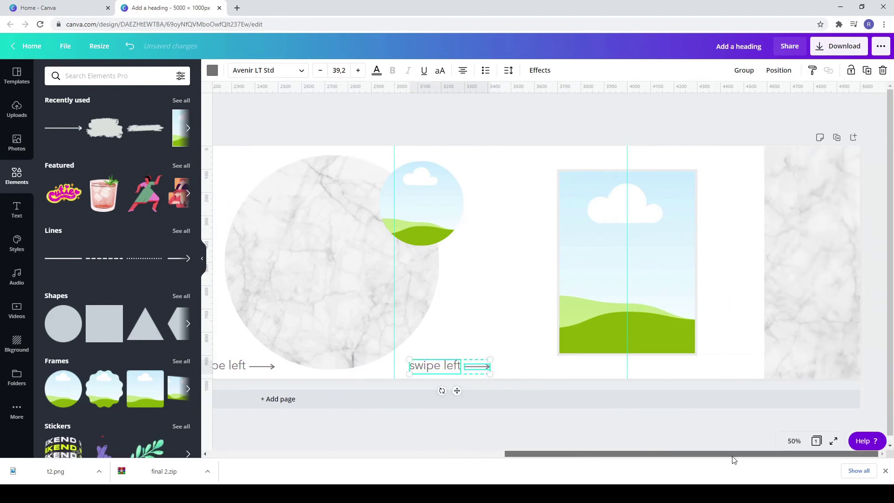
click(619, 408)
click(82, 76)
click(476, 284)
- Copy the "01", headline, divider line and body text together into the third section, above its "swipe left" prompt
drag(535, 453, 388, 445)
click(298, 302)
shift+click(292, 274)
shift+click(275, 246)
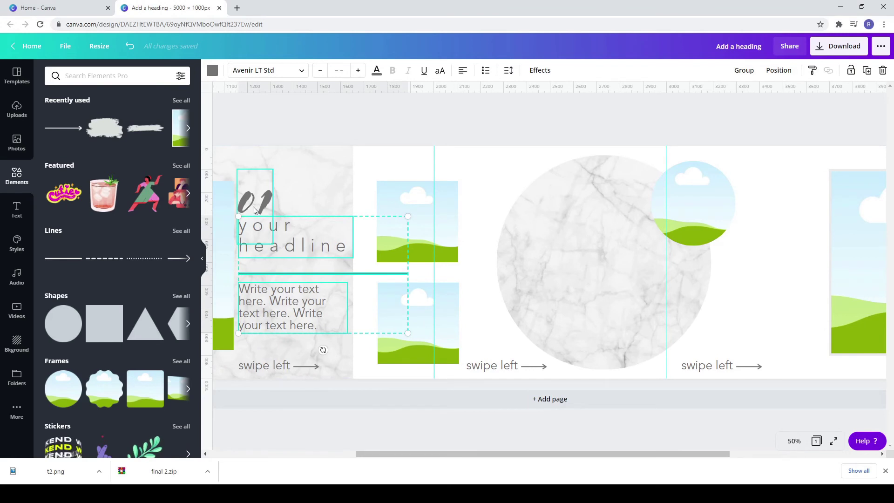
right_click(263, 220)
click(524, 235)
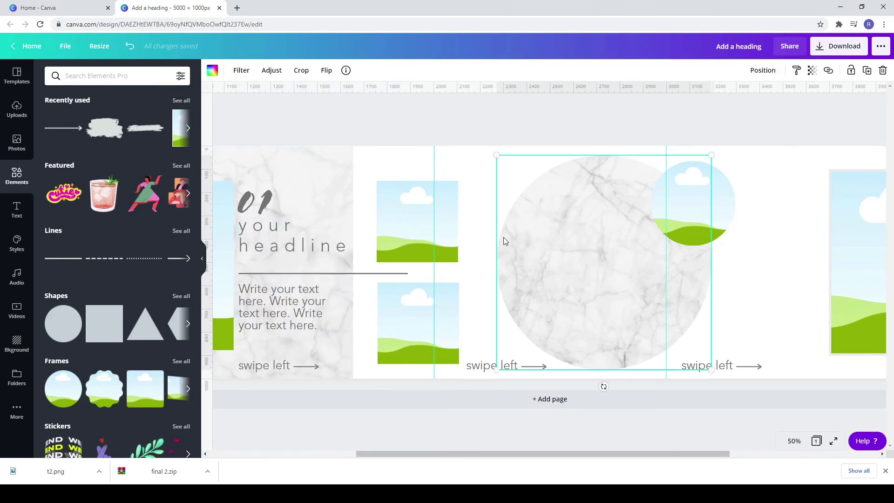
key(ctrl+v)
drag(310, 267, 518, 246)
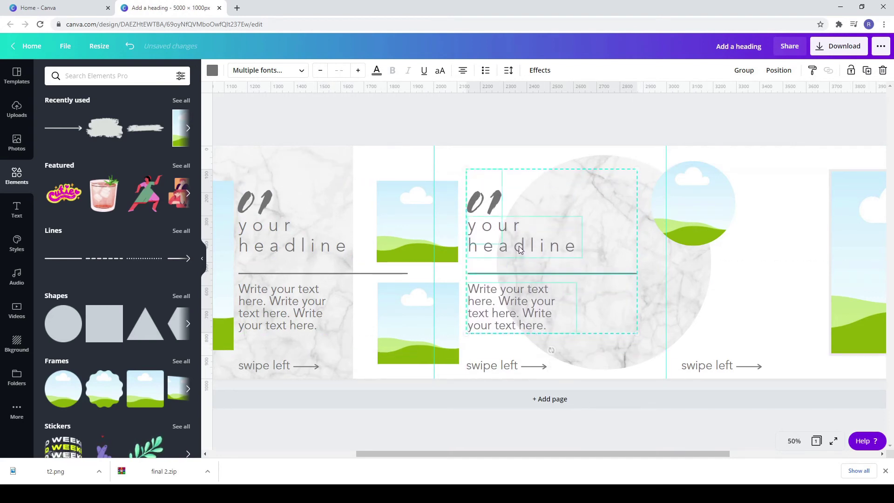
- Change the copied number above the third section's headline to "02"
click(523, 207)
click(488, 203)
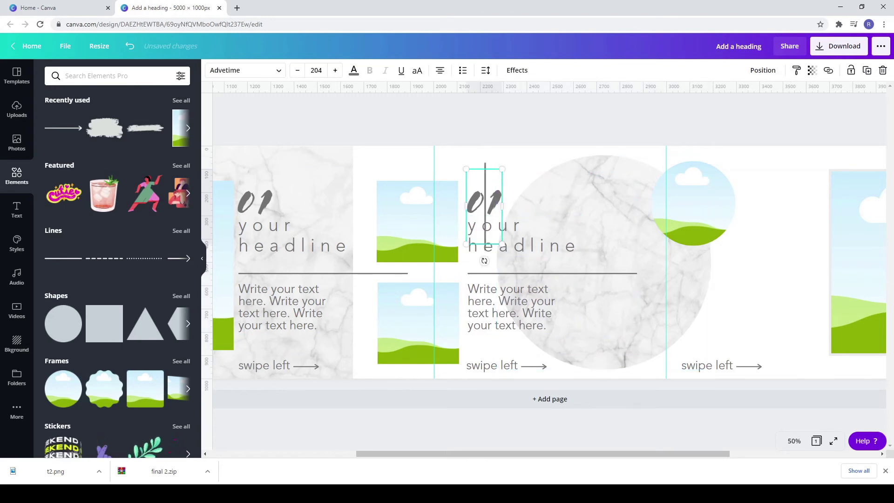
drag(489, 202, 502, 202)
text(2)
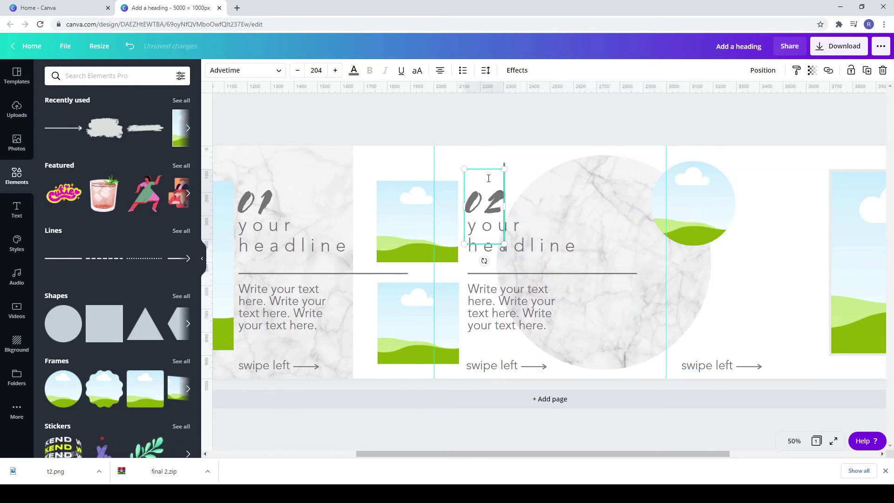
click(497, 126)
click(586, 205)
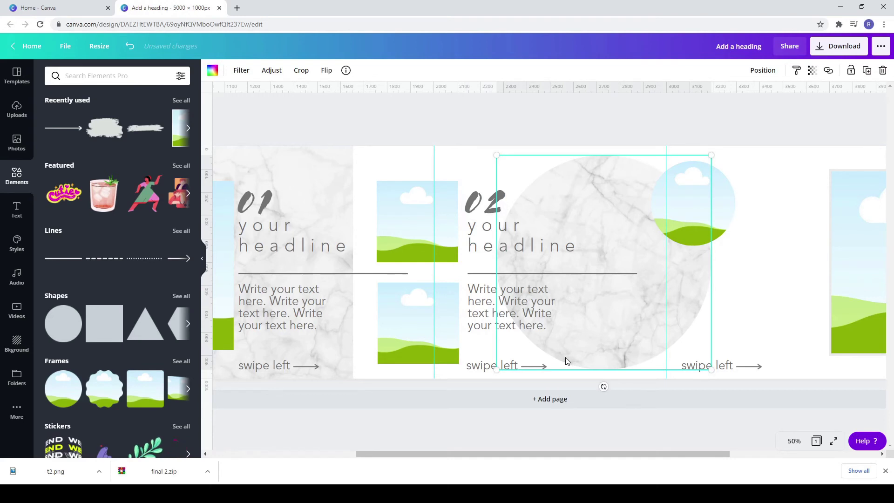
click(755, 332)
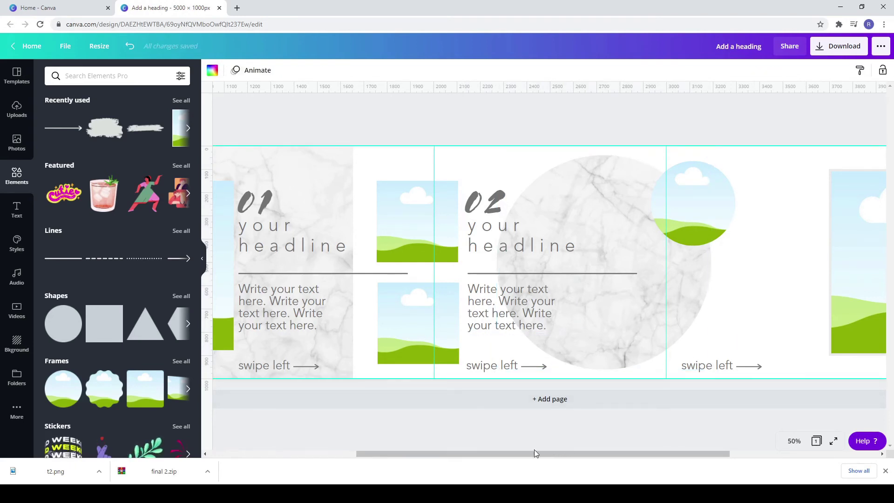
- Delete the copied divider line between the "02" headline and its body text
drag(487, 452, 331, 440)
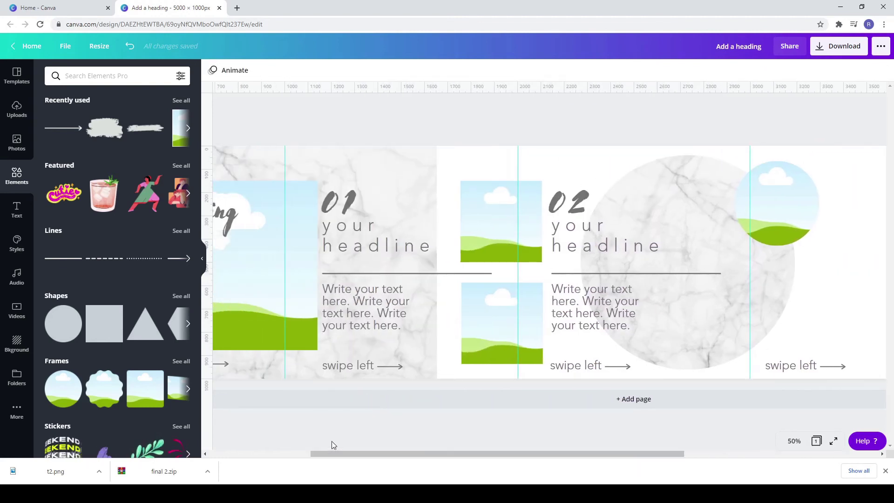
click(575, 280)
key(Delete)
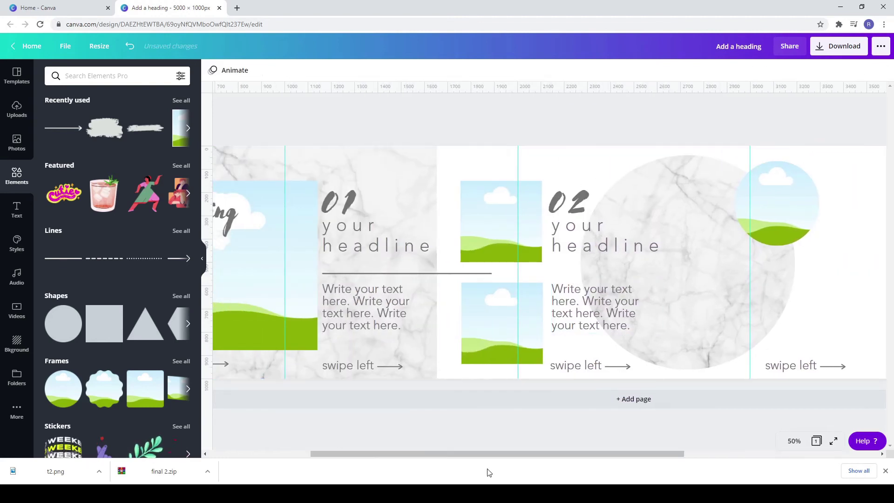
- Copy the "02", headline and body text together into the fourth section and shift the large rectangular photo frame to the right of them
drag(499, 455, 627, 459)
click(367, 261)
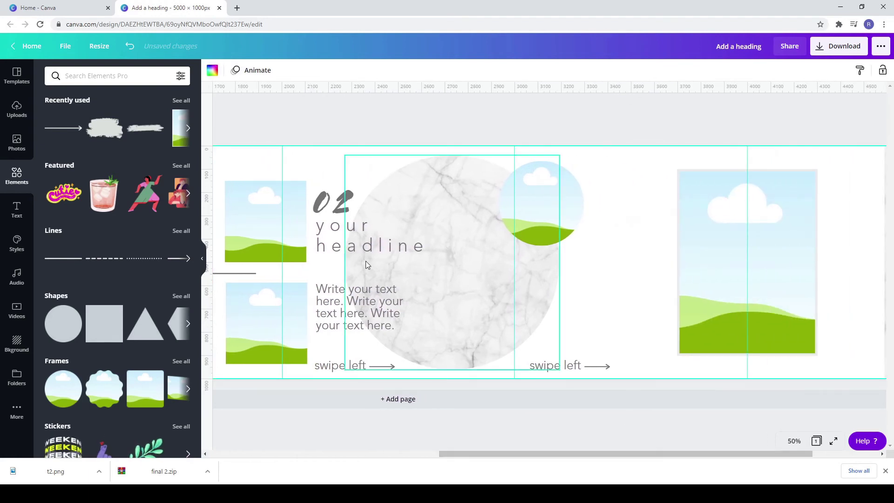
click(362, 247)
shift+click(333, 212)
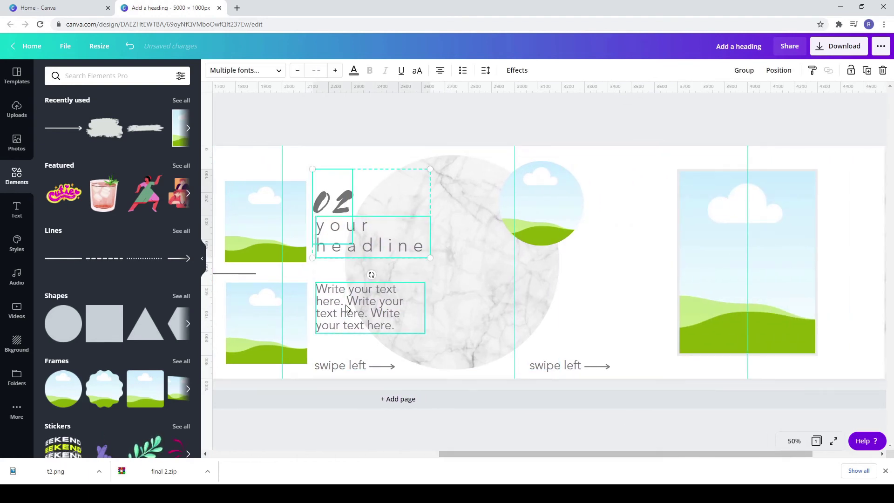
shift+click(345, 307)
right_click(339, 286)
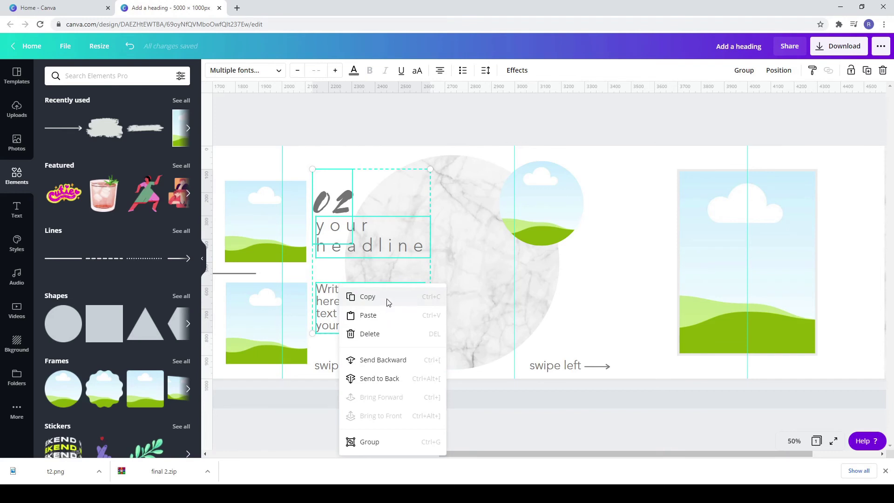
click(576, 292)
key(ctrl+v)
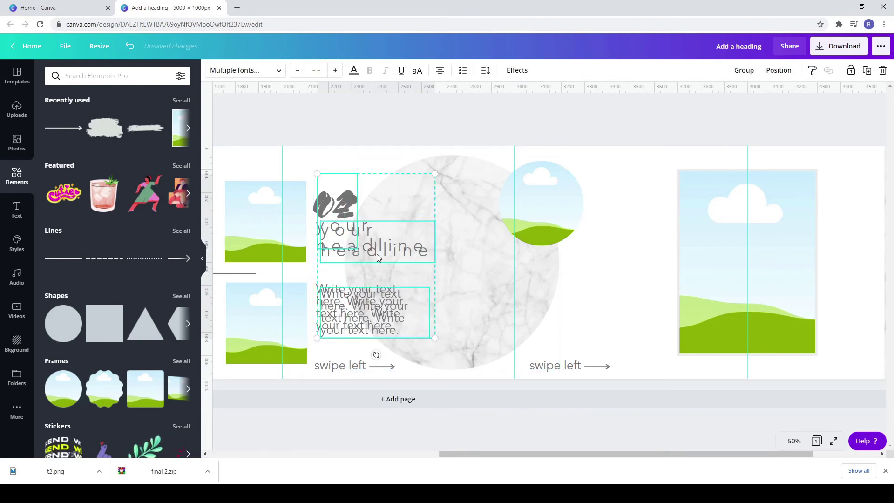
drag(376, 253, 654, 252)
drag(735, 279, 759, 275)
- Change the copied number above the fourth section's headline to "03"
click(625, 213)
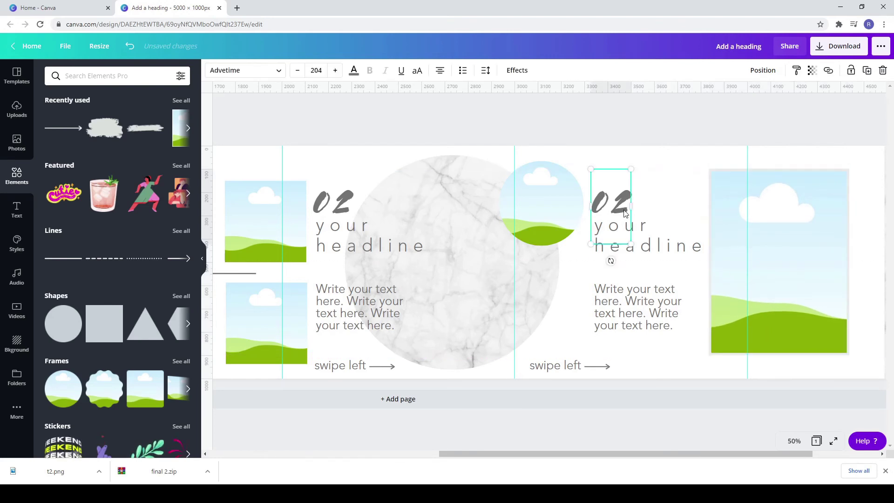
drag(616, 203, 631, 202)
text(3)
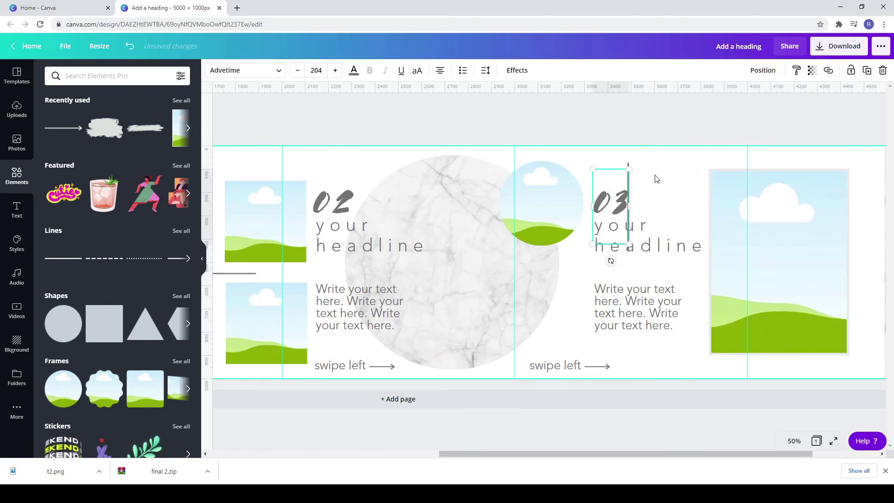
click(620, 133)
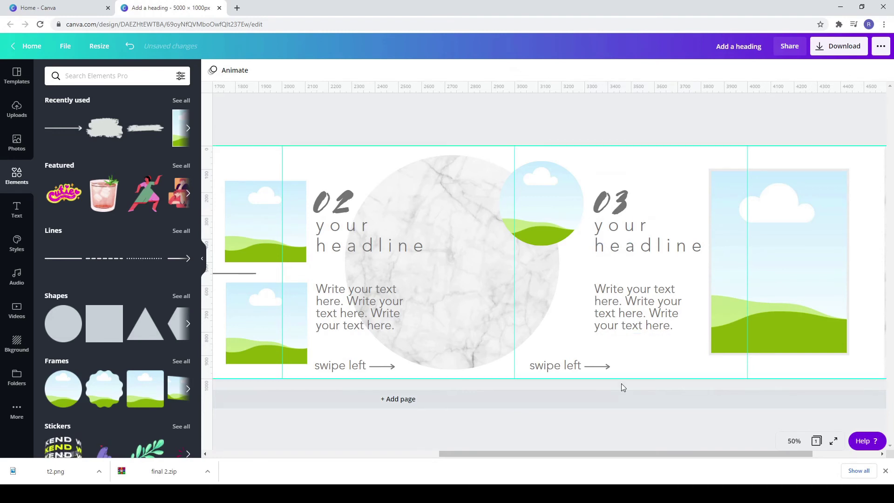
- Paste the number, headline and body text into the fifth section, right of the large photo frame, and renumber the block "04"
drag(694, 459, 760, 458)
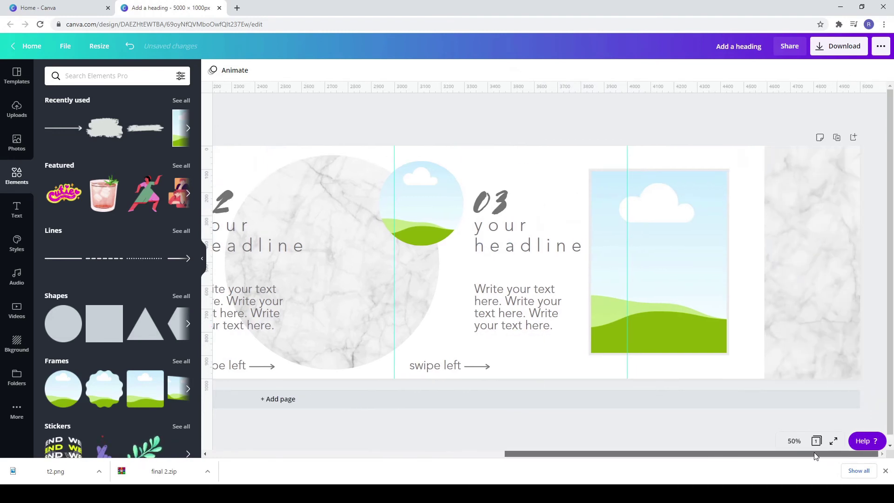
key(ctrl+v)
drag(223, 207, 762, 203)
click(760, 204)
key(shift+Right)
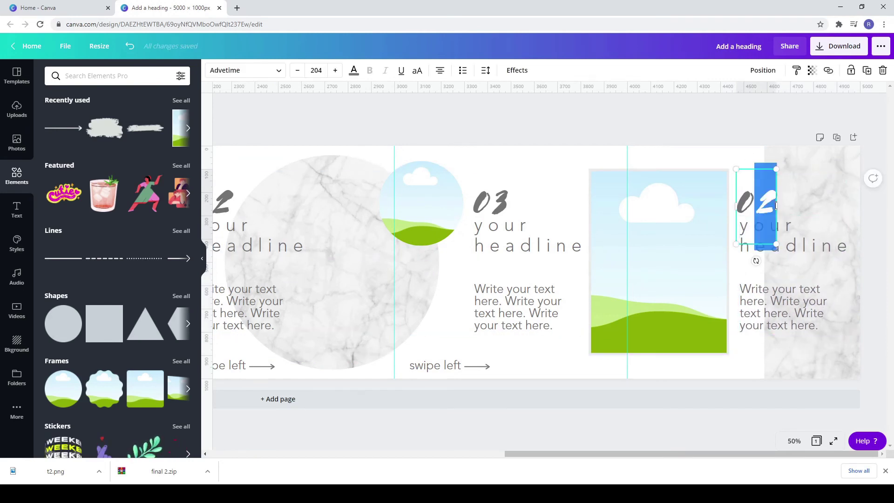
text(4)
click(714, 127)
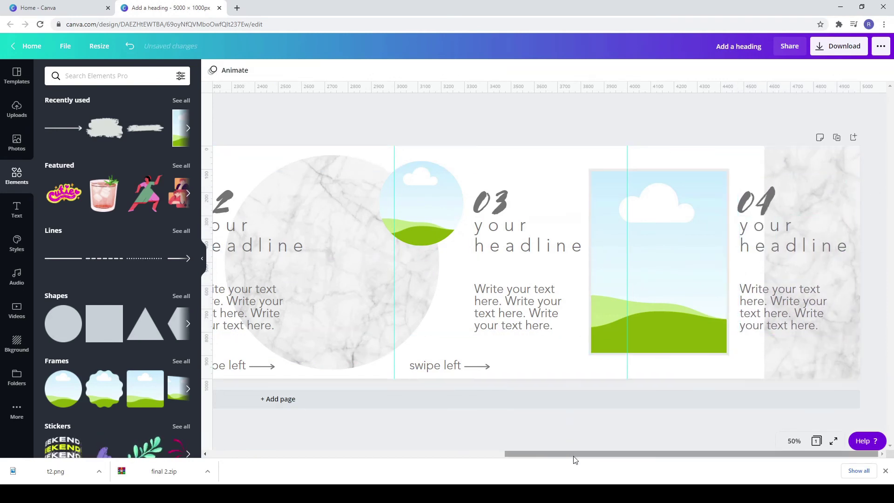
- Add a solid heart from an elements search for "heart", color it the document's grey and place it small at the fifth section's lower left
click(96, 76)
text(heart)
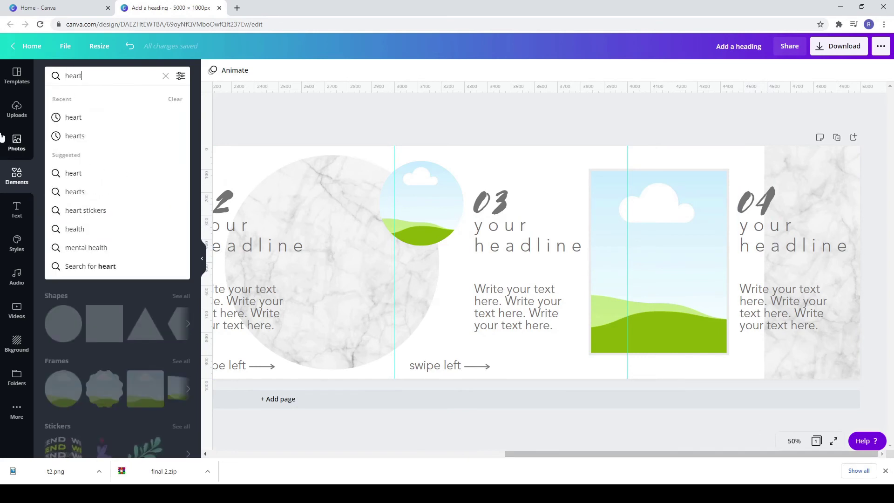
key(Return)
click(67, 189)
click(213, 70)
click(79, 162)
drag(279, 261, 658, 305)
drag(725, 355, 643, 368)
click(705, 353)
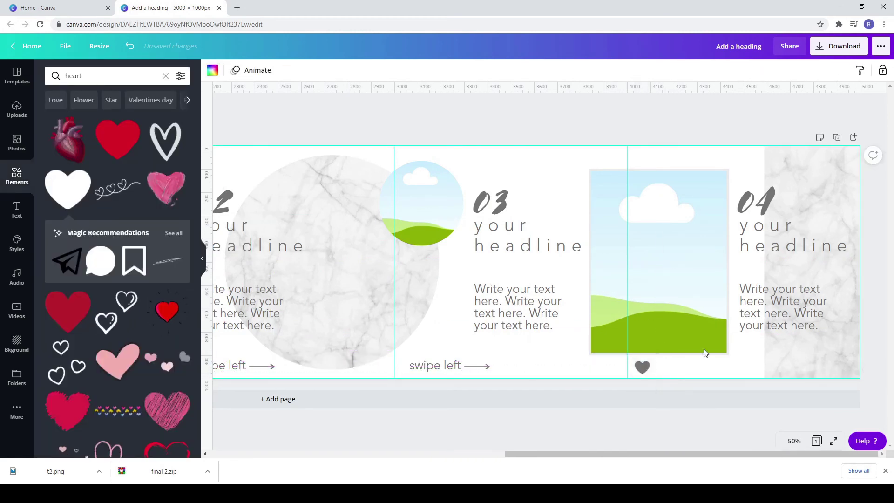
- Add a bookmark icon from an elements search for "save", color it the document's grey and place it small in the banner's lower-right corner
click(91, 71)
text(save)
key(Return)
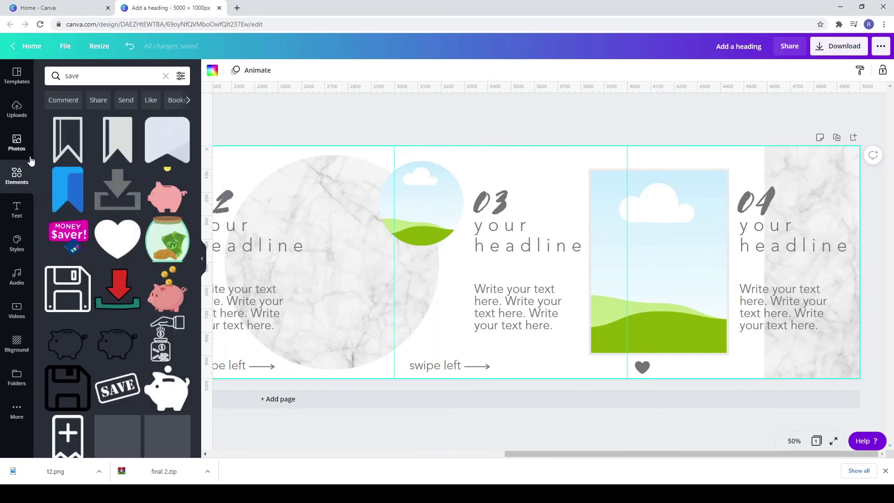
click(117, 140)
click(212, 70)
click(79, 162)
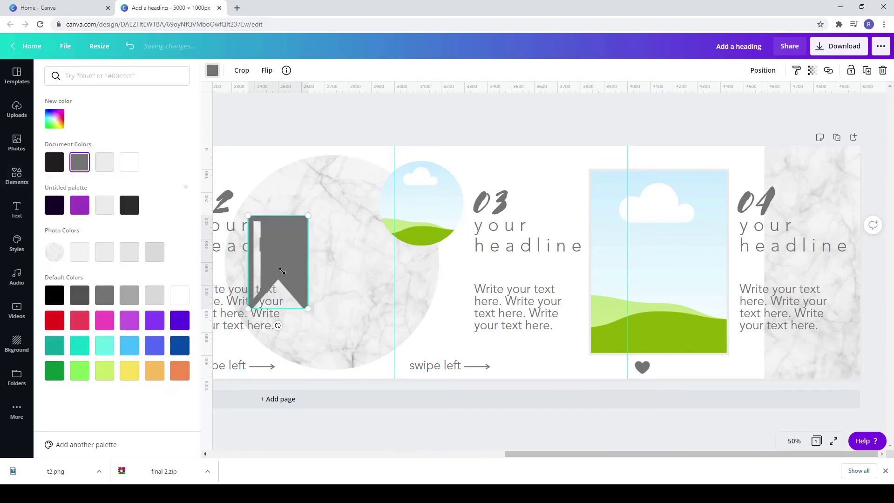
drag(309, 309, 848, 366)
click(872, 342)
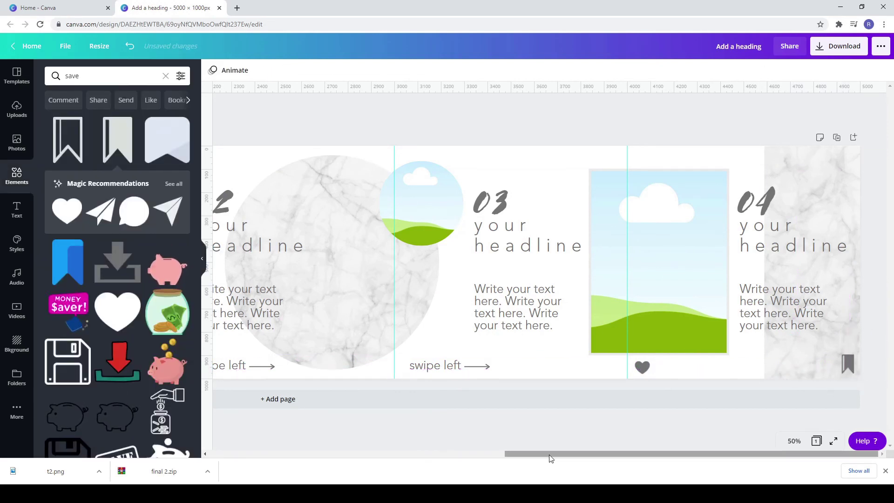
- Extend the divider line under the "01" headline horizontally across all sections to the banner's right edge
drag(551, 454, 364, 444)
click(431, 274)
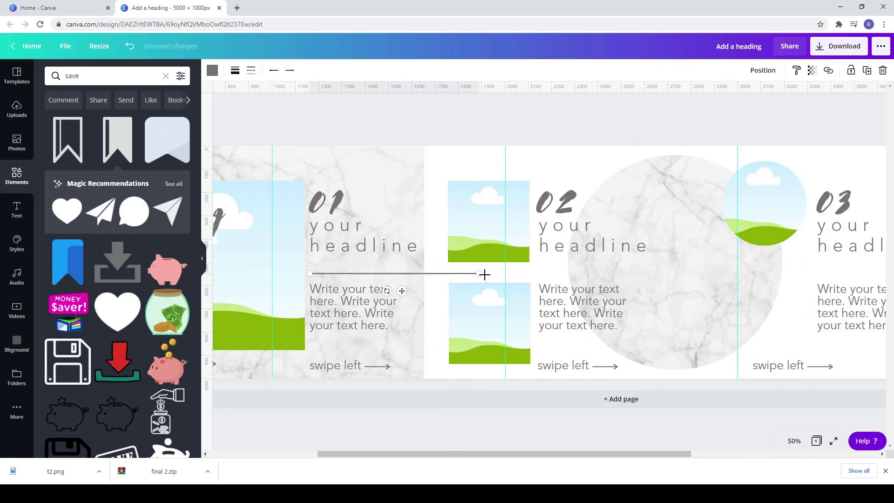
drag(531, 274, 873, 274)
drag(691, 452, 841, 452)
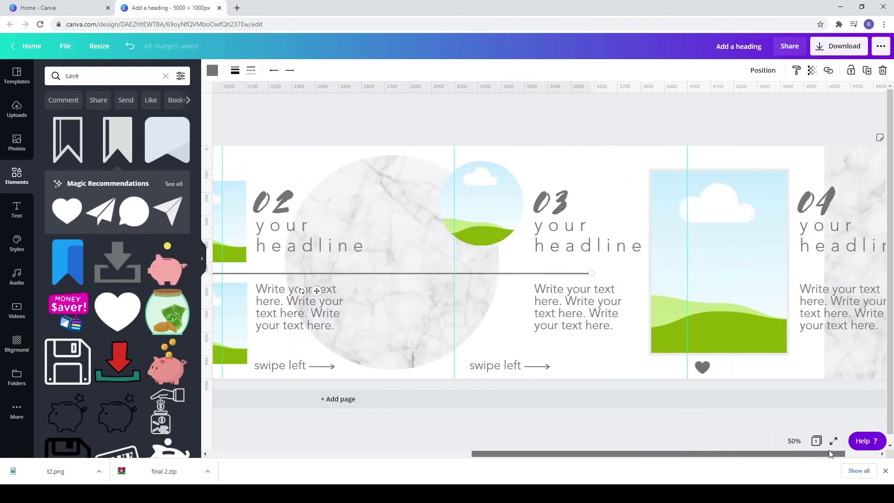
click(593, 274)
drag(598, 274, 877, 271)
drag(778, 455, 816, 455)
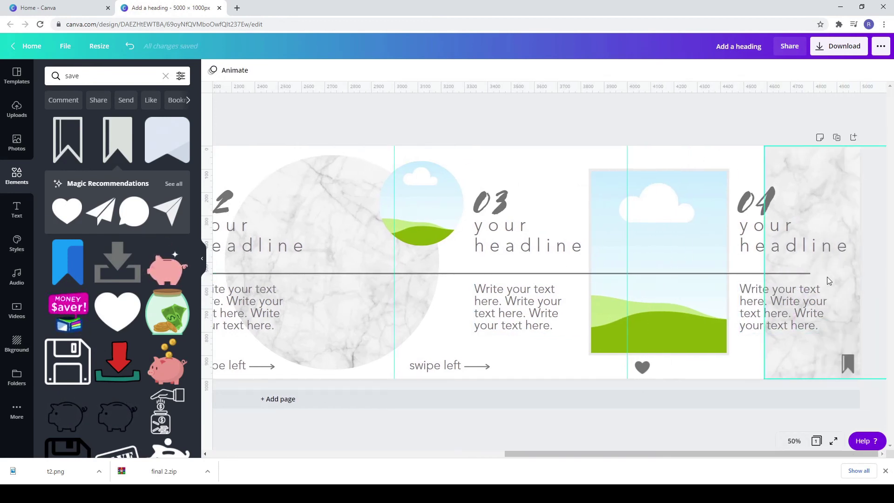
click(808, 272)
drag(810, 274, 867, 272)
- Send the extended divider line backward in the layer order
right_click(690, 278)
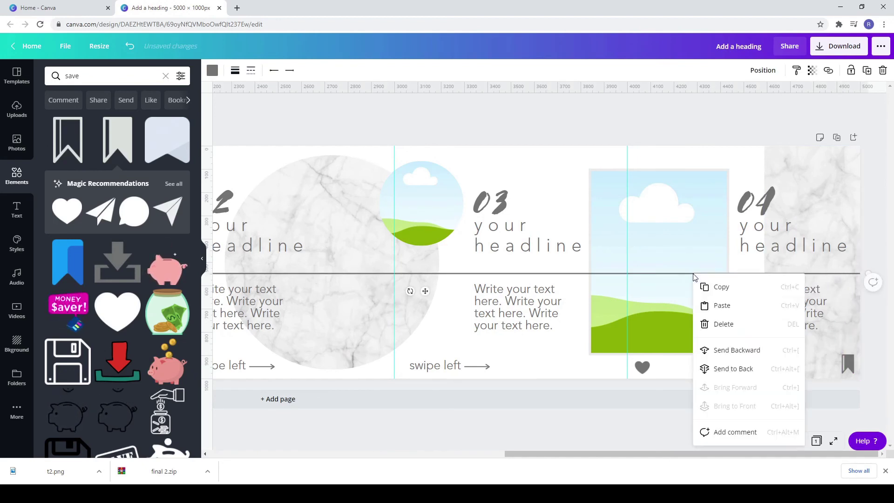
click(733, 351)
drag(590, 459, 343, 439)
click(438, 133)
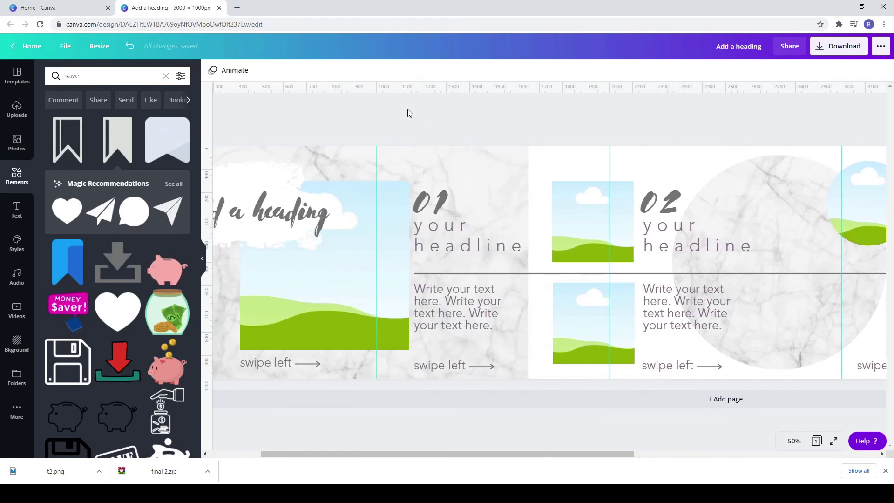
- Clear the "pattern" photo search, fill the first section's frame with the photo of a woman raising her arms on a sofa, and adjust its crop
drag(385, 454, 320, 447)
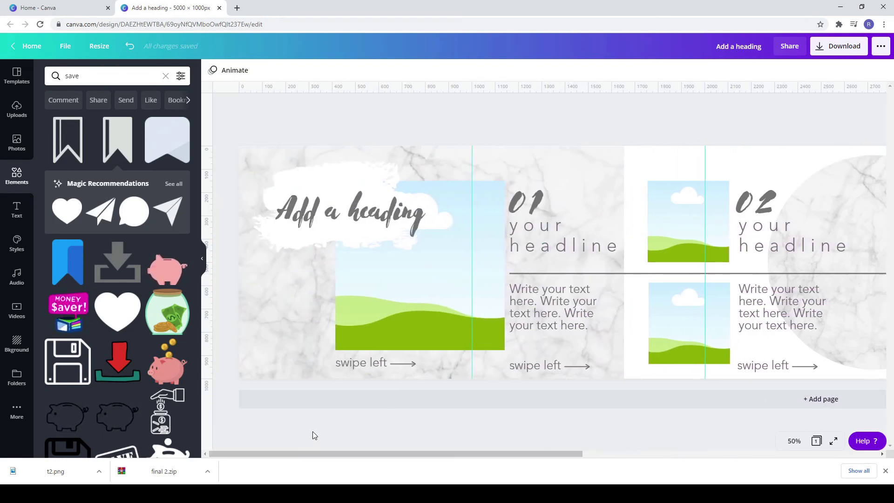
click(794, 439)
click(787, 352)
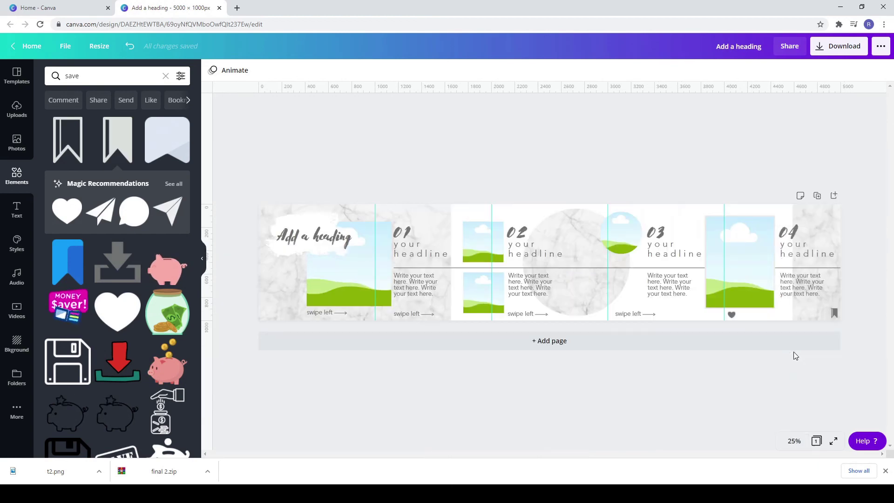
click(17, 142)
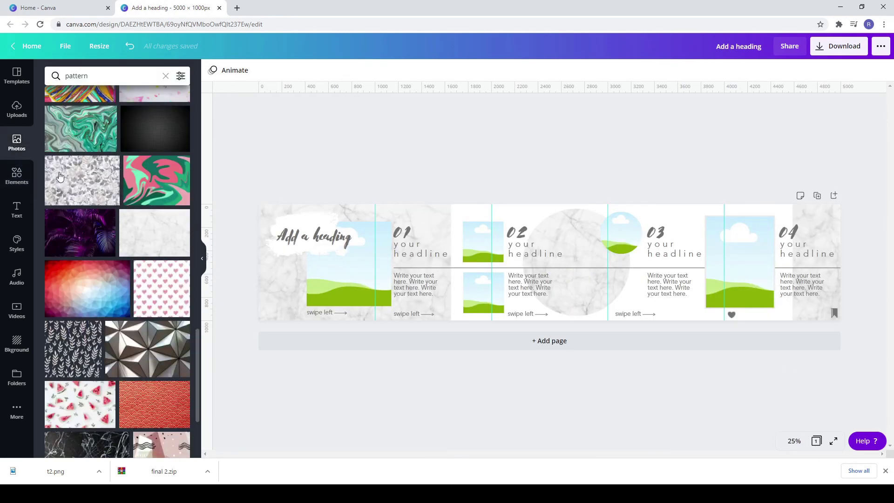
click(165, 76)
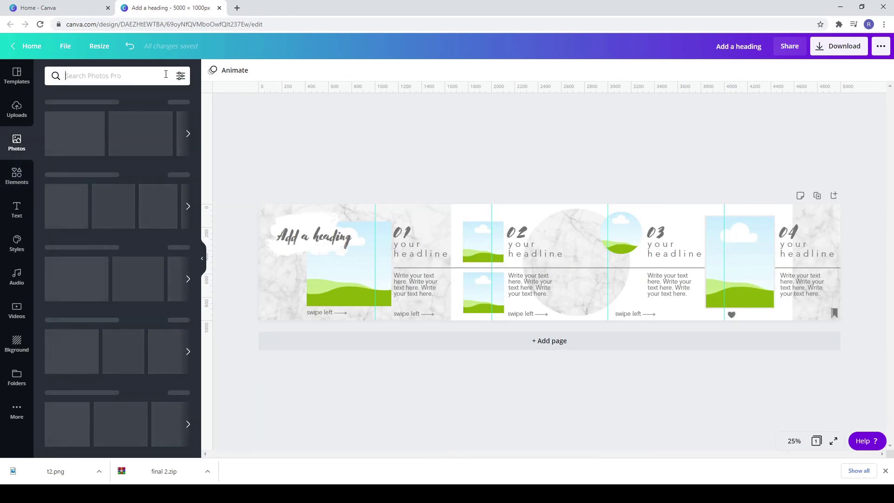
scroll(163, 297, down, 2)
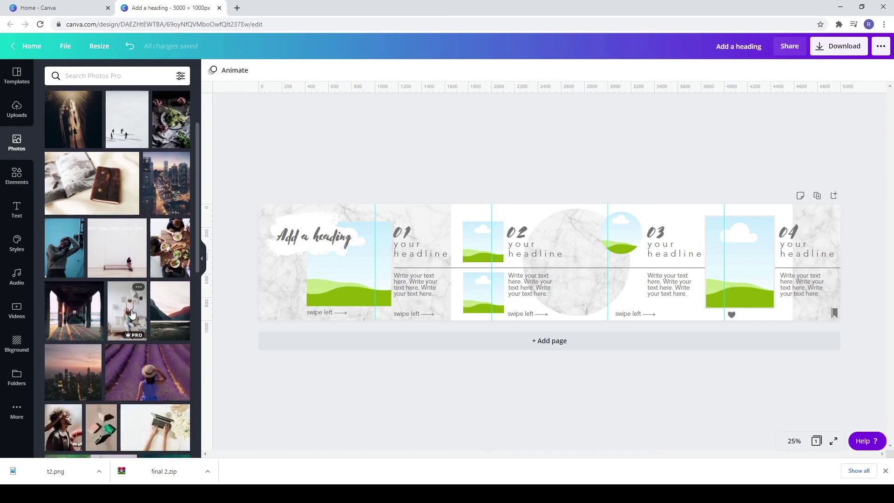
drag(131, 313, 351, 274)
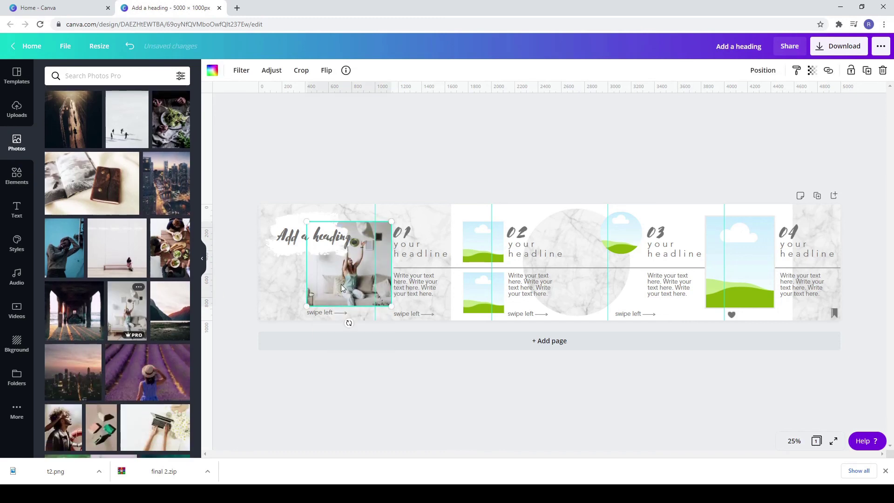
double_click(343, 271)
click(386, 153)
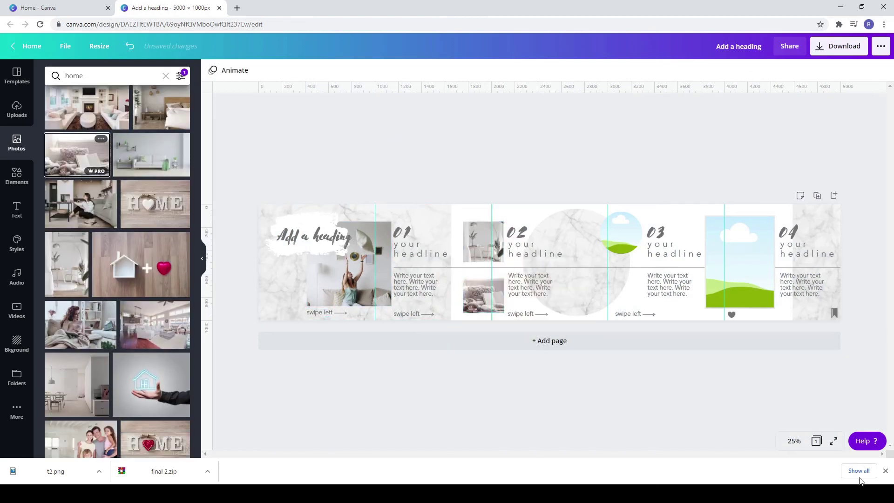
- Fill the circle frame with the "HOME" lettering photo and the large rectangular frame with the photo of a woman reading on a sofa
scroll(99, 377, down, 6)
drag(73, 292, 621, 234)
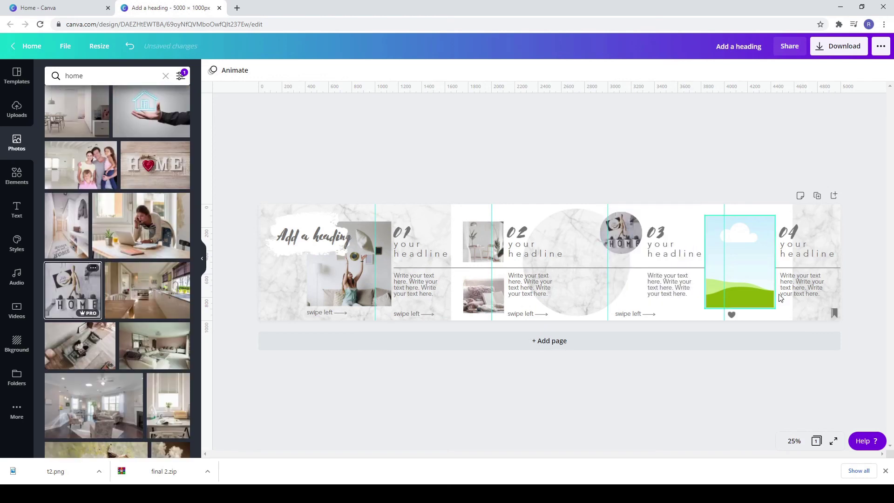
scroll(86, 201, up, 3)
drag(82, 187, 740, 260)
- Download the banner design as a PNG file at 5000 × 1000 px
click(818, 51)
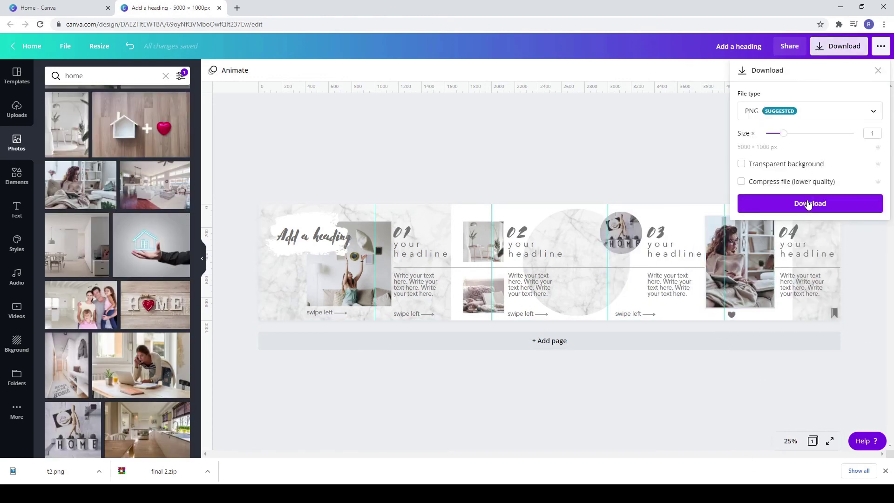
click(809, 205)
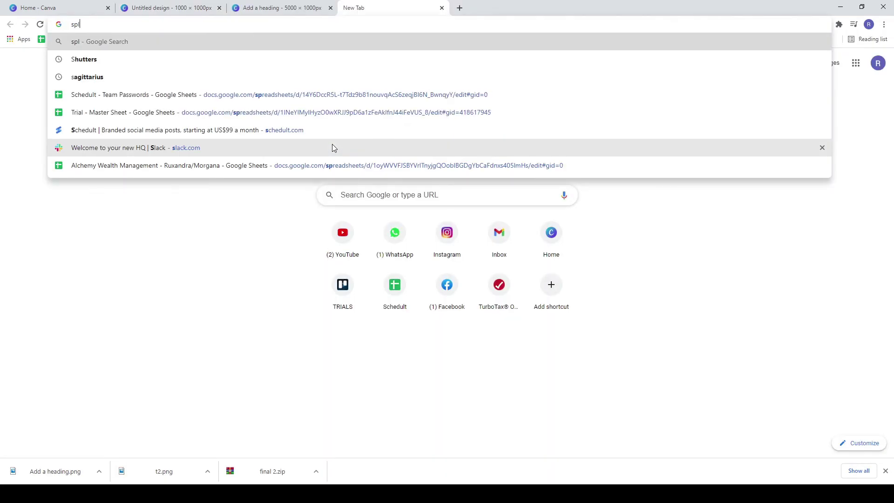
- Search the web for "split photo for instagram online", open Postcron's ImageSplitter and upload the downloaded banner PNG
text(it photo)
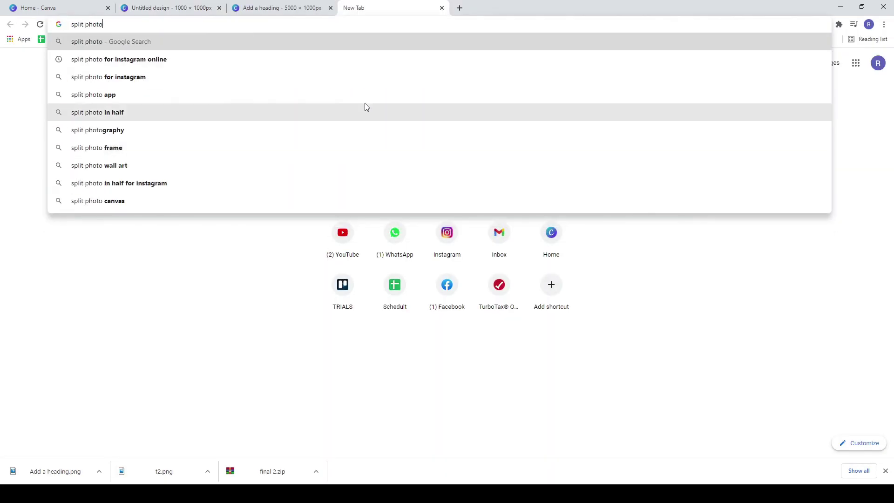
click(365, 59)
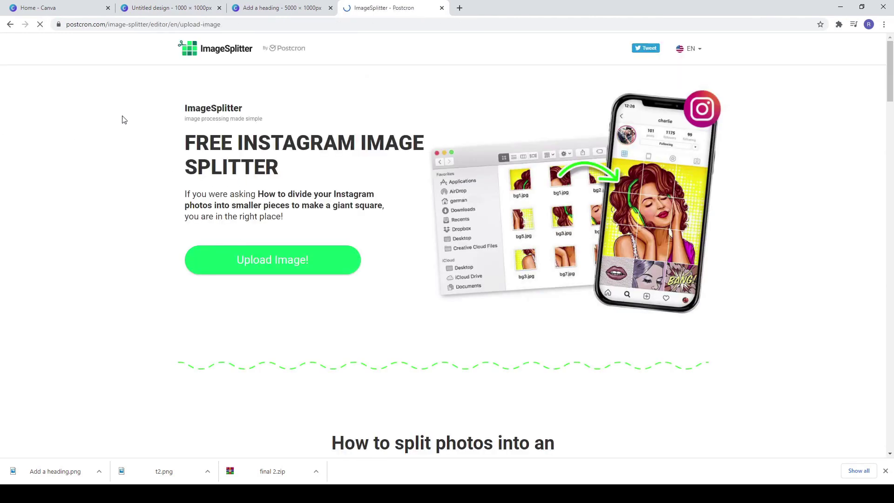
click(538, 155)
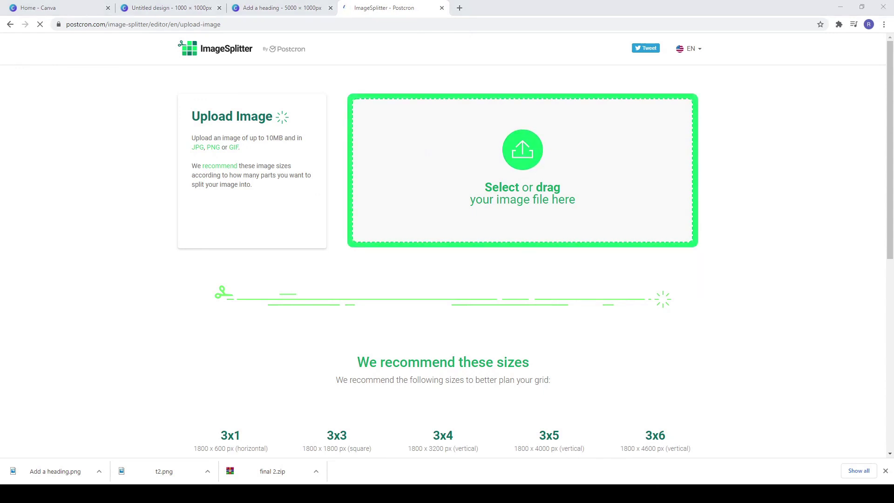
double_click(267, 171)
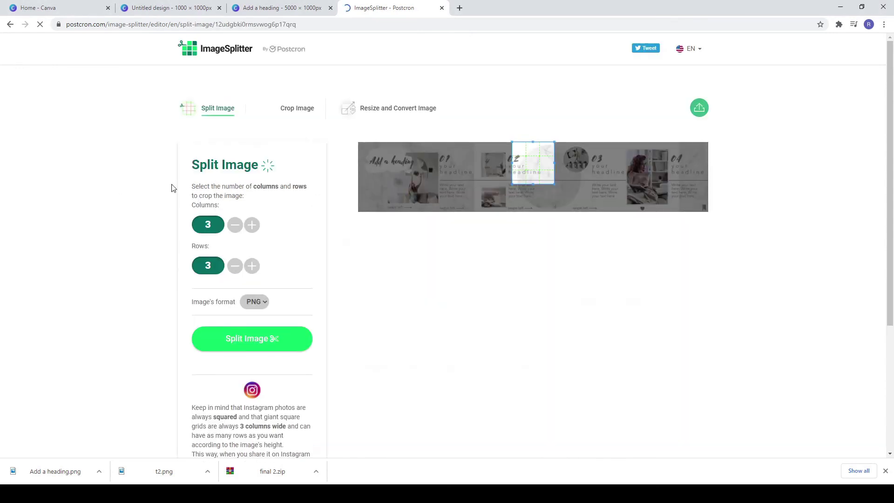
- Set the split grid to 5 columns and 1 row, stretch the selection over the whole banner, and split it in PNG format
drag(528, 158, 361, 158)
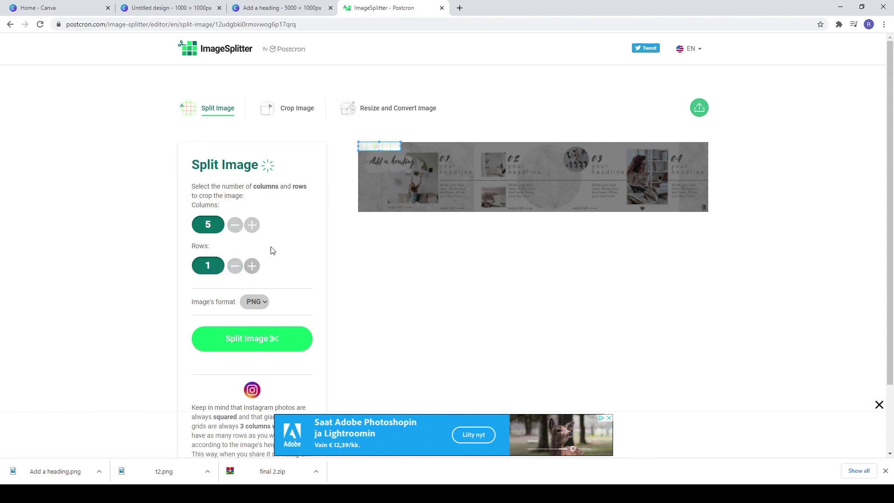
drag(400, 148, 754, 305)
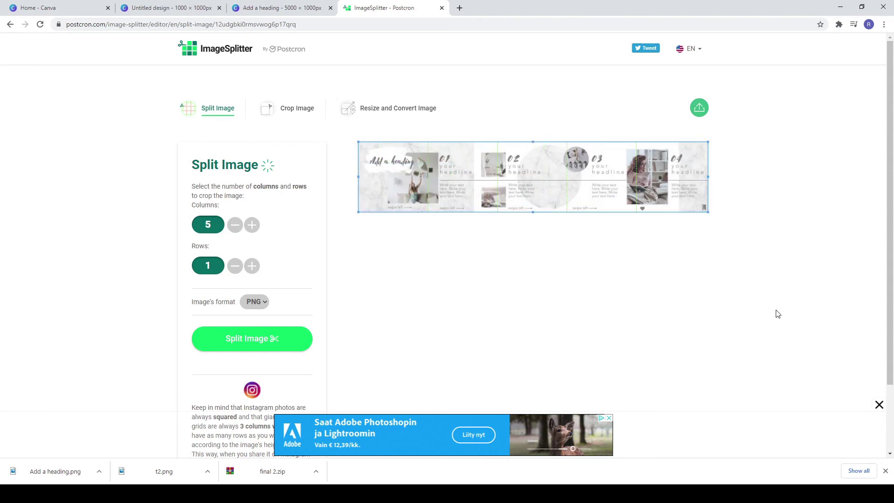
click(274, 344)
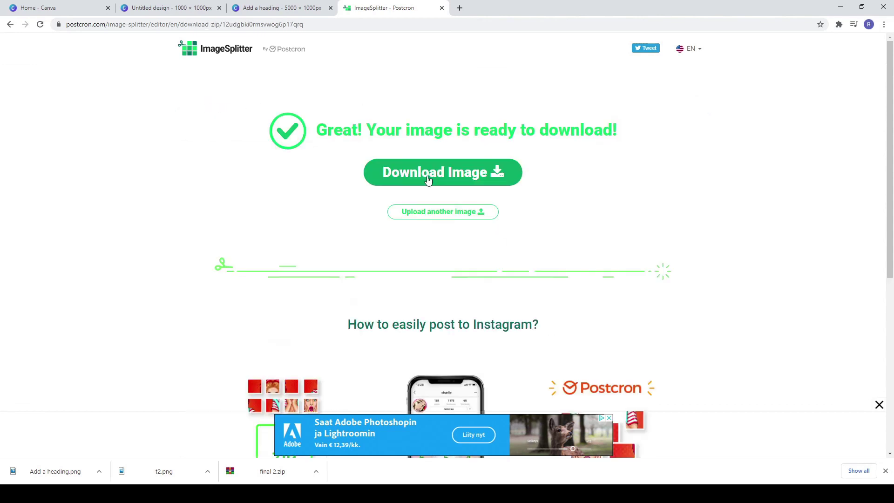